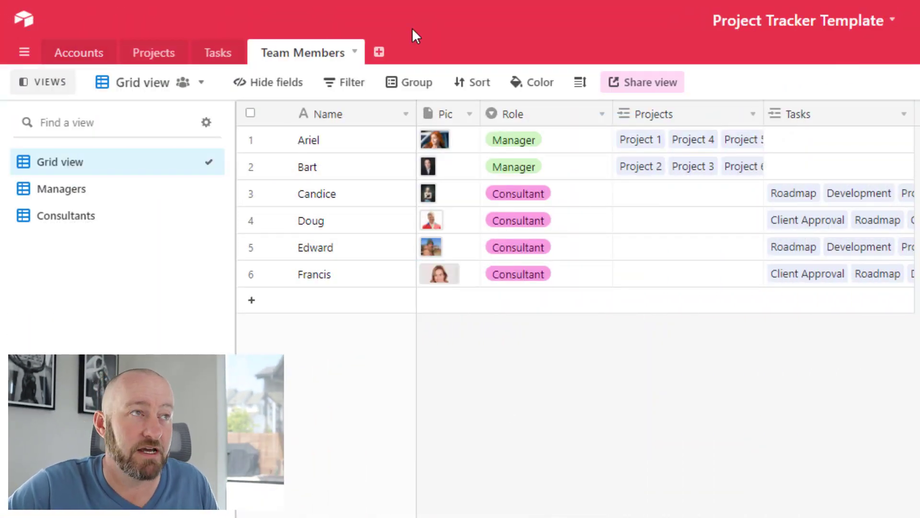
# Review the Accounts and Projects tables, inspecting the settings of the Project Manager and Tasks link fields in Projects
pyautogui.click(76, 48)
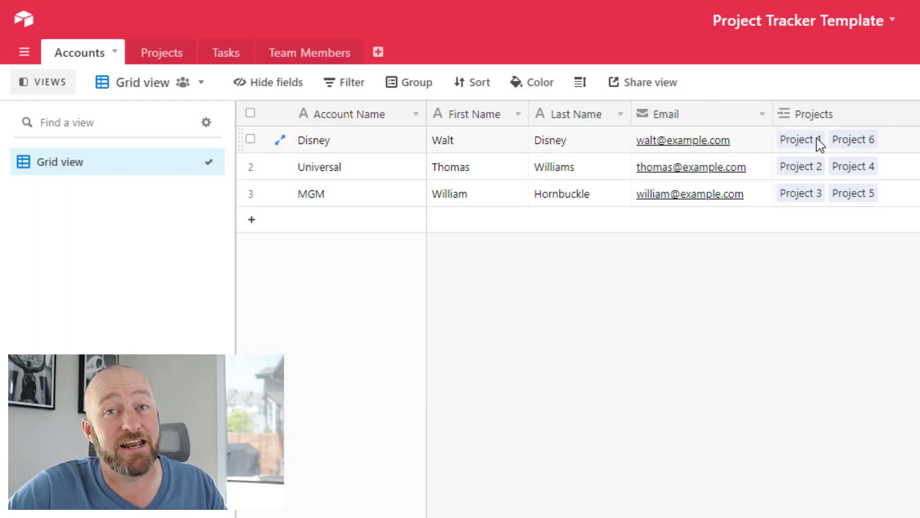
pyautogui.click(163, 53)
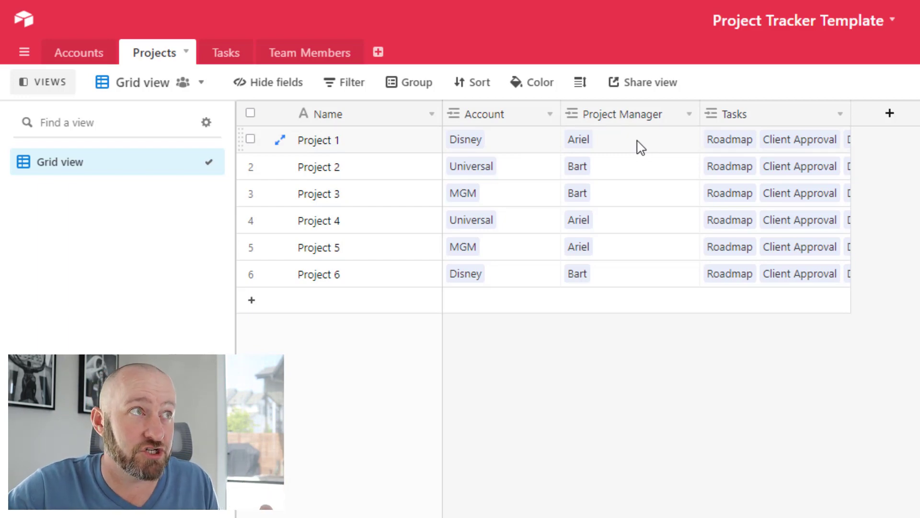
pyautogui.doubleClick(633, 115)
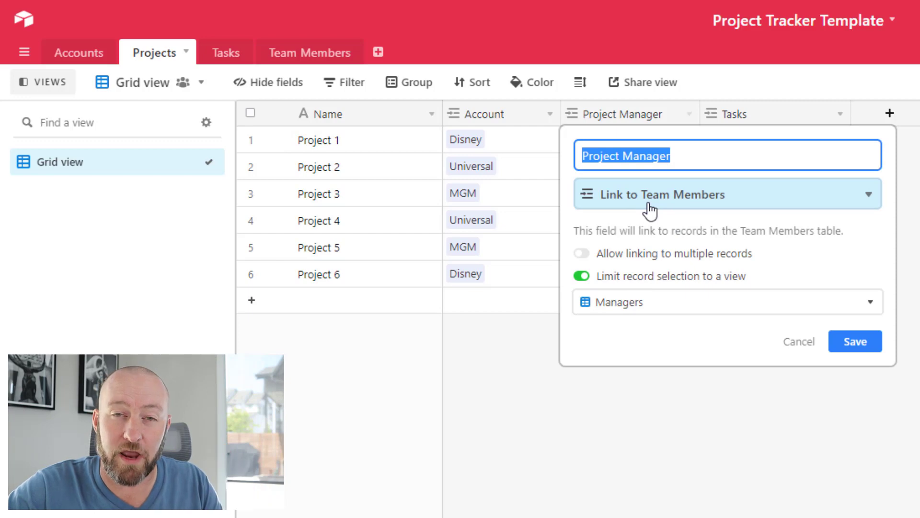
pyautogui.press('Return')
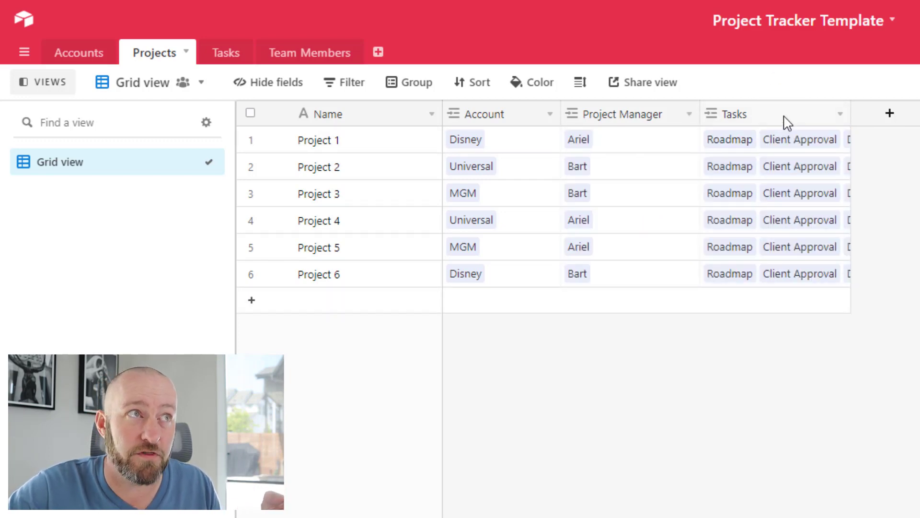
pyautogui.click(789, 128)
pyautogui.doubleClick(779, 120)
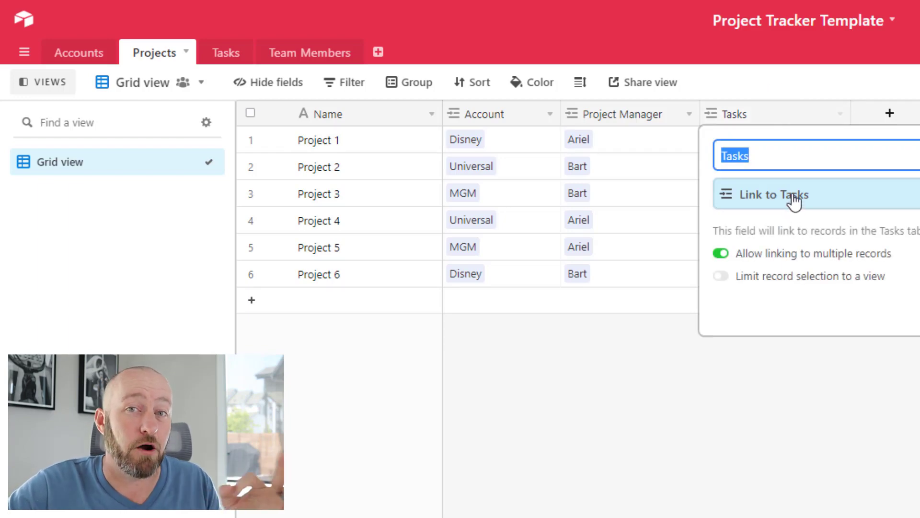
pyautogui.click(848, 438)
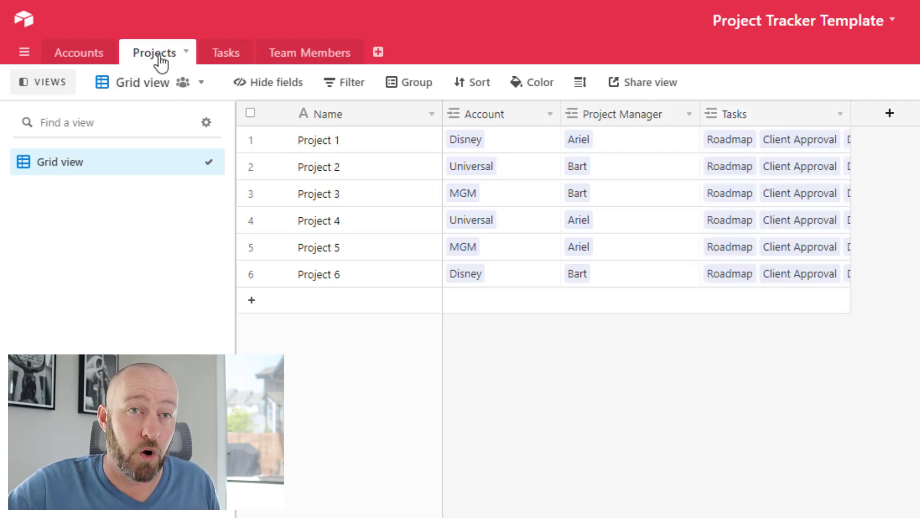
# Inspect the Consultant link field's settings in the Tasks table
pyautogui.click(221, 49)
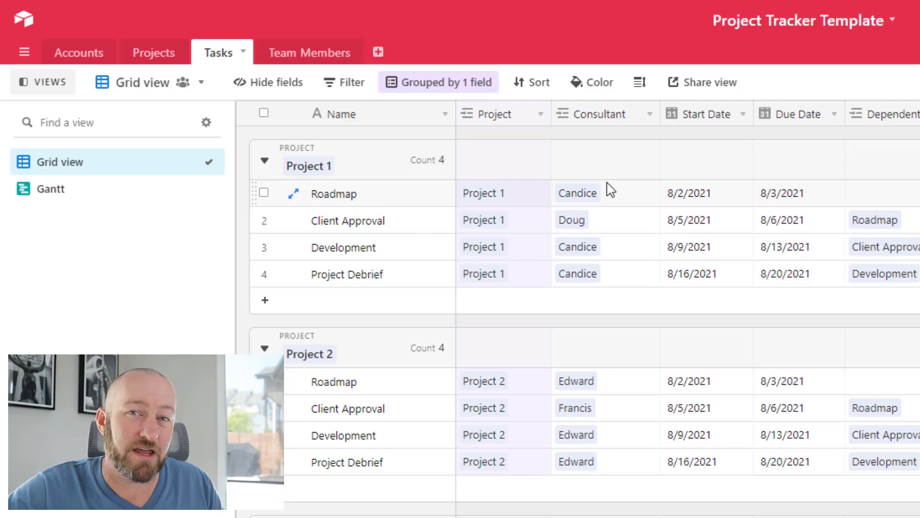
pyautogui.click(614, 116)
pyautogui.doubleClick(614, 116)
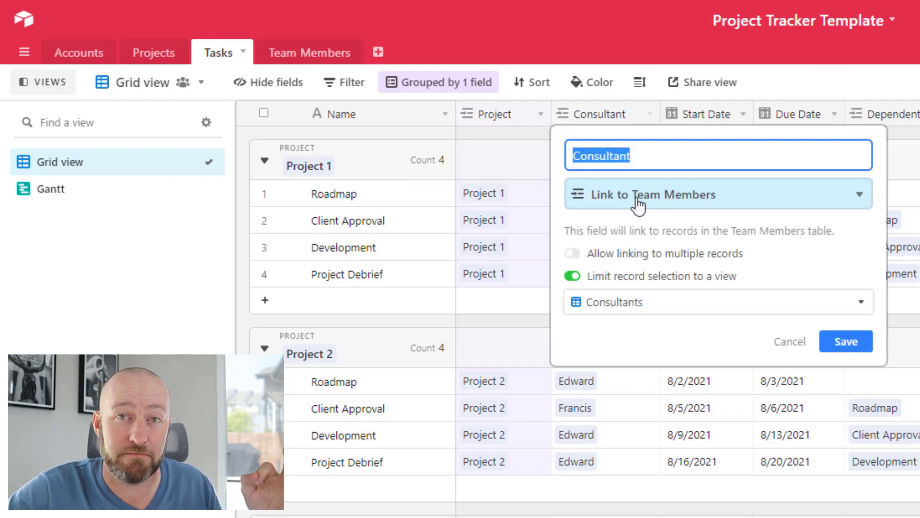
pyautogui.click(787, 85)
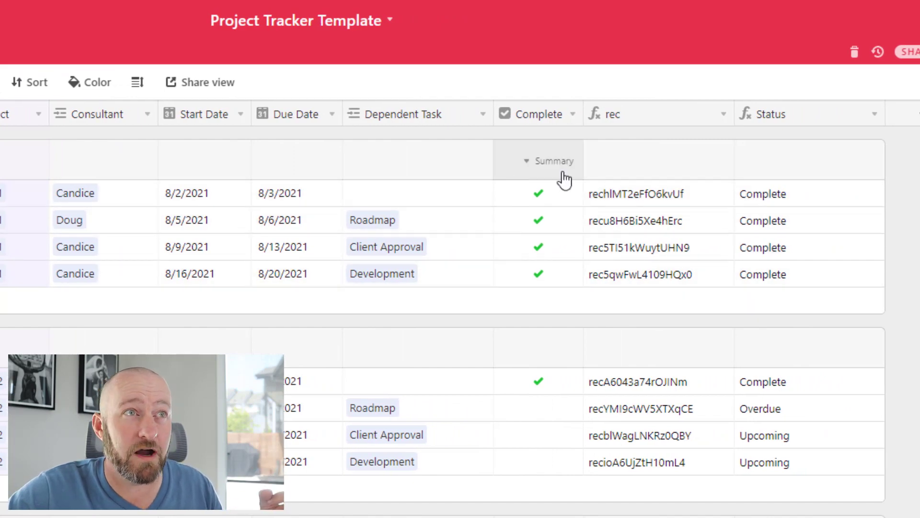
# Examine the rec and Status values of Project 1's tasks and the formula behind the Status field
pyautogui.click(653, 201)
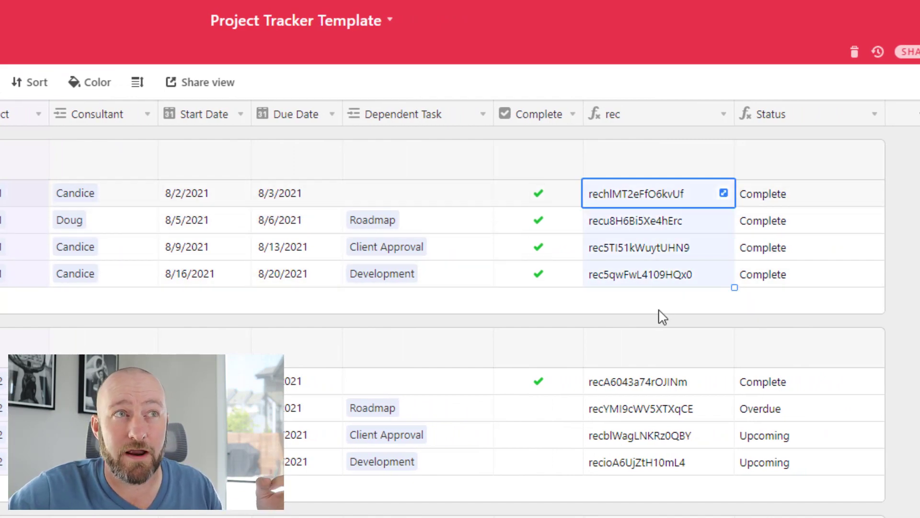
pyautogui.click(787, 197)
pyautogui.hotkey('shift', 'Down')
pyautogui.hotkey('shift', 'Down')
pyautogui.hotkey('shift', 'Down')
pyautogui.doubleClick(789, 117)
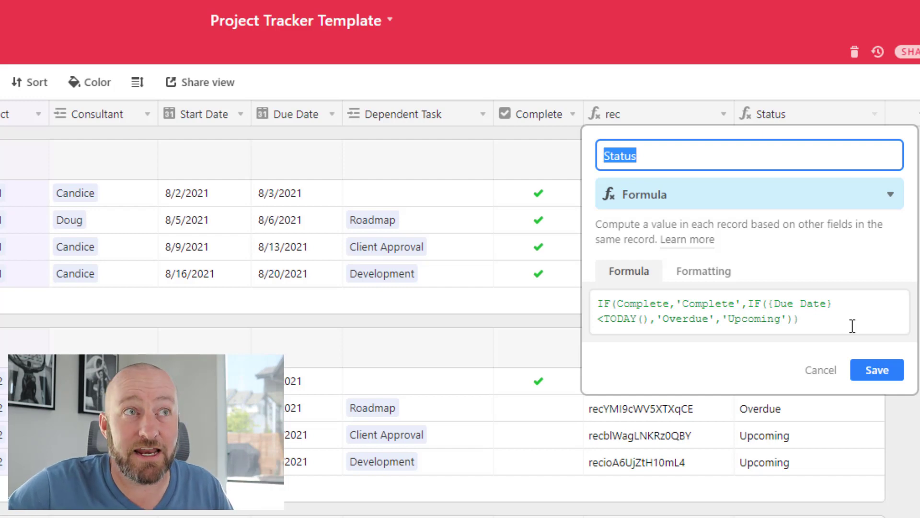
pyautogui.click(891, 379)
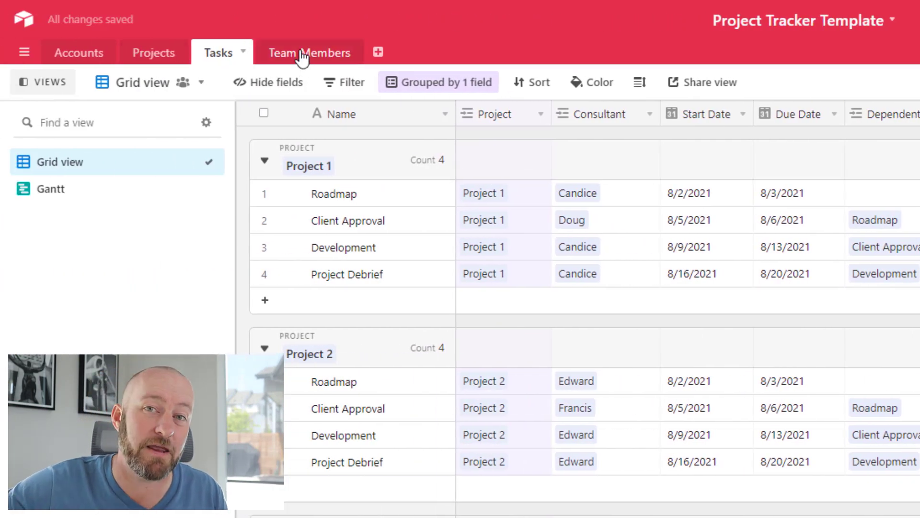
# Compare the roles in the Team Members table with the view restriction on the Projects table's Project Manager field
pyautogui.click(302, 55)
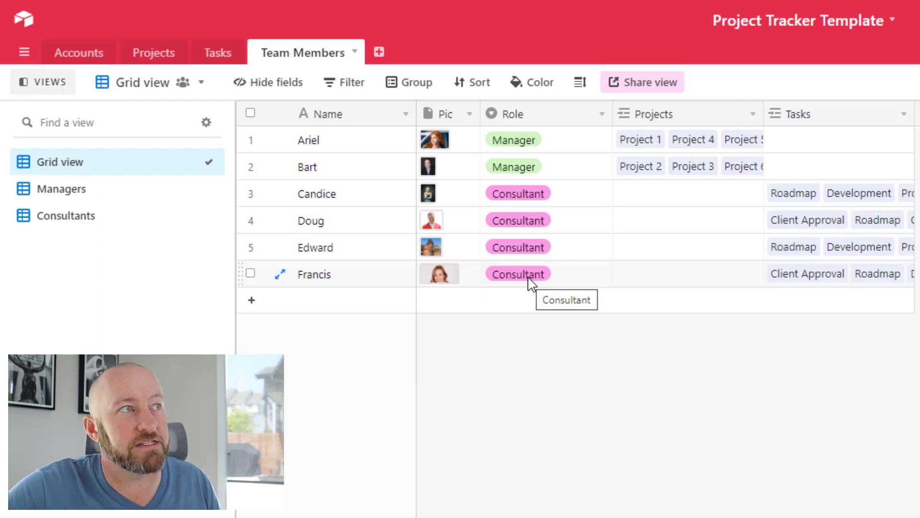
pyautogui.click(153, 55)
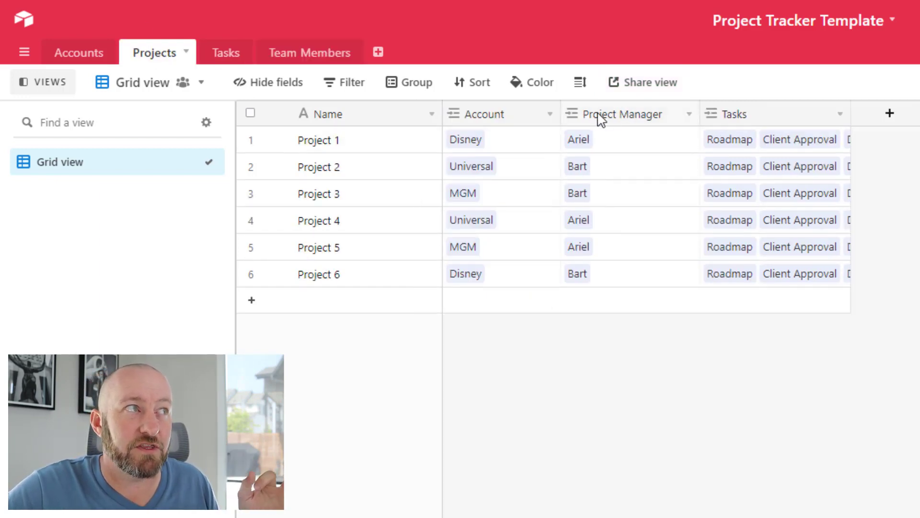
pyautogui.doubleClick(634, 125)
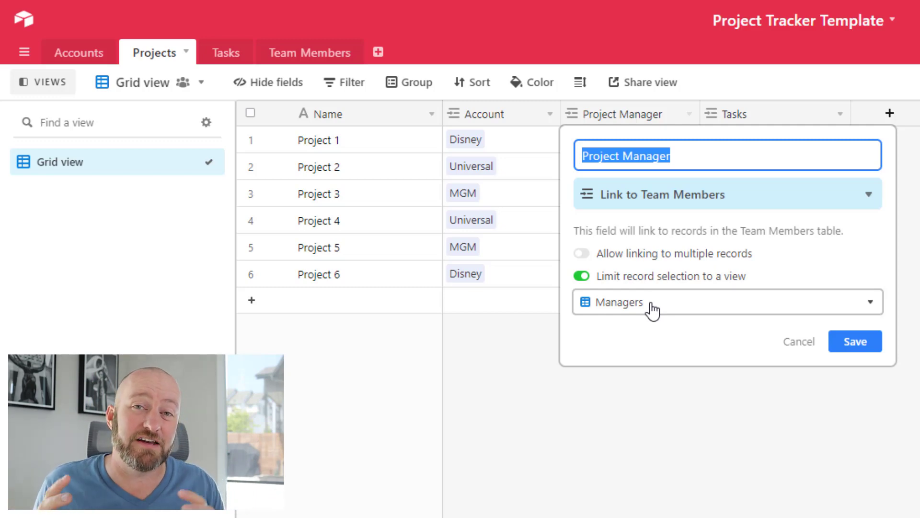
pyautogui.click(857, 346)
# Remove the project manager from Project 5 and link the same manager again from the filtered Managers records
pyautogui.click(616, 249)
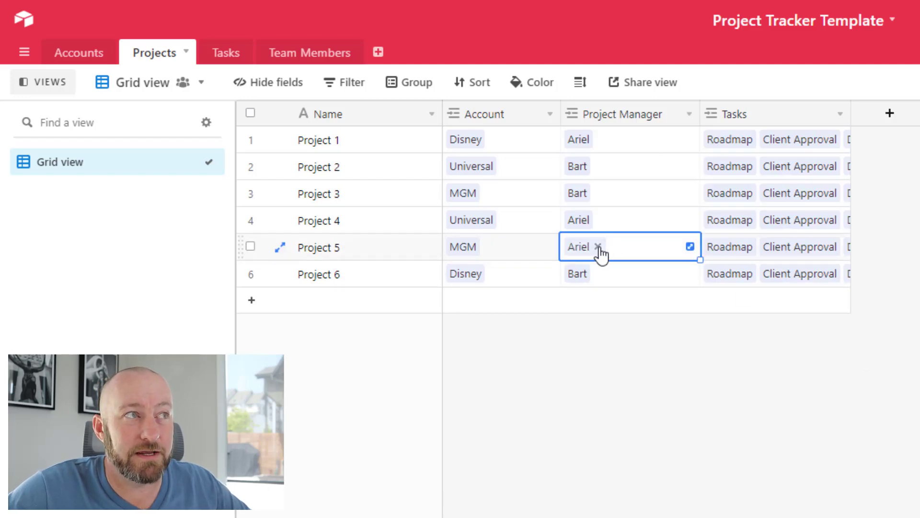
pyautogui.click(599, 247)
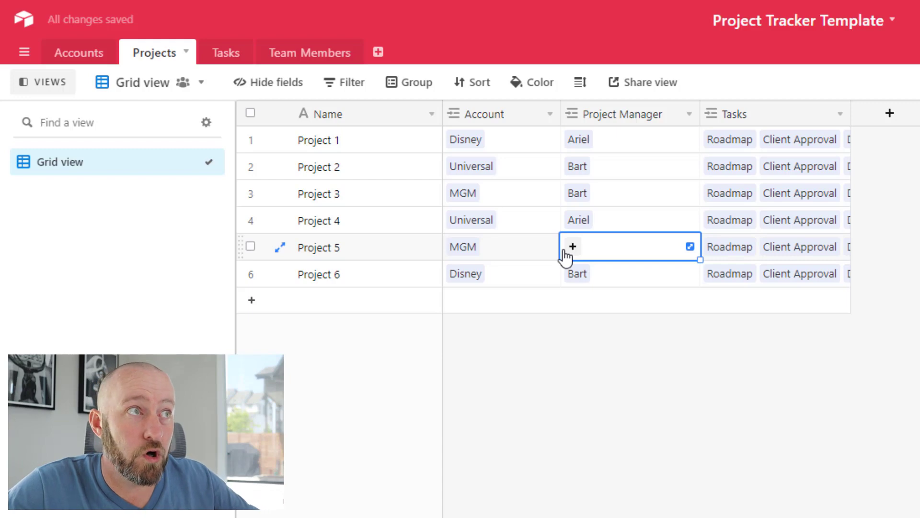
pyautogui.click(573, 246)
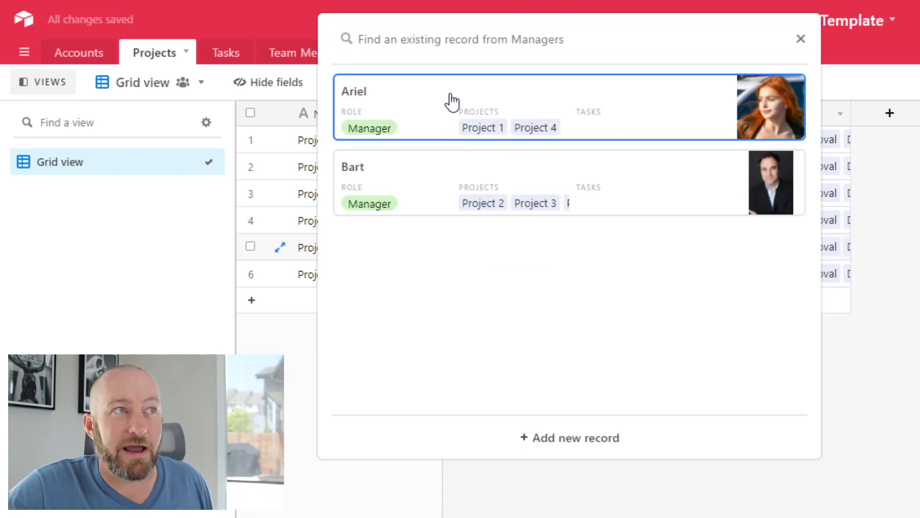
pyautogui.click(432, 102)
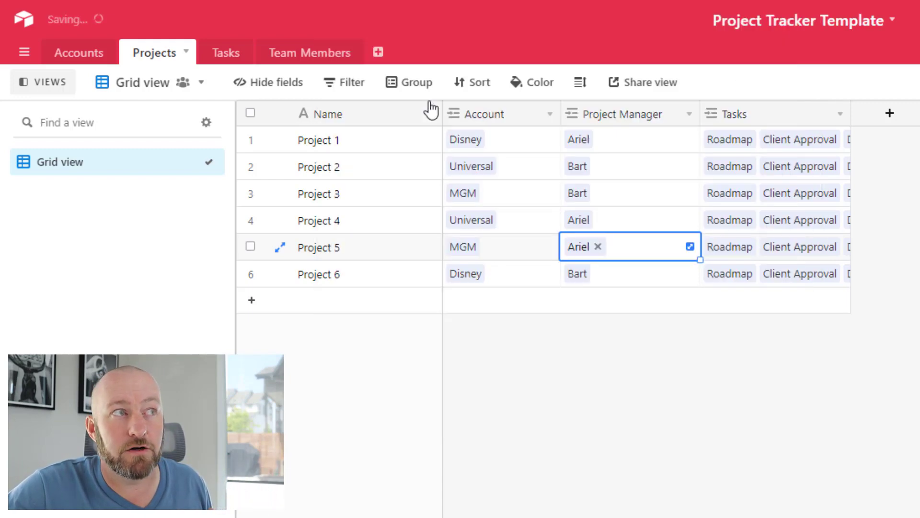
pyautogui.click(683, 472)
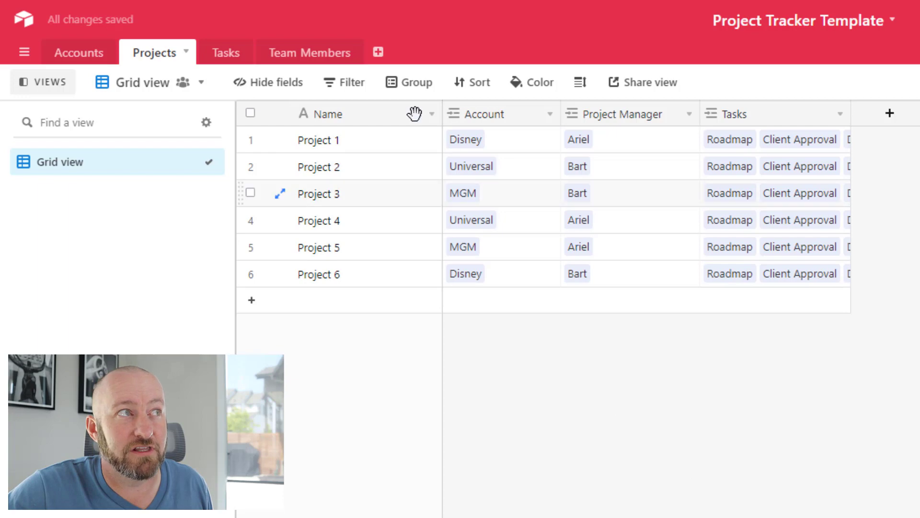
# Check which Team Members view limits record selection in the Tasks table's Consultant field
pyautogui.click(225, 53)
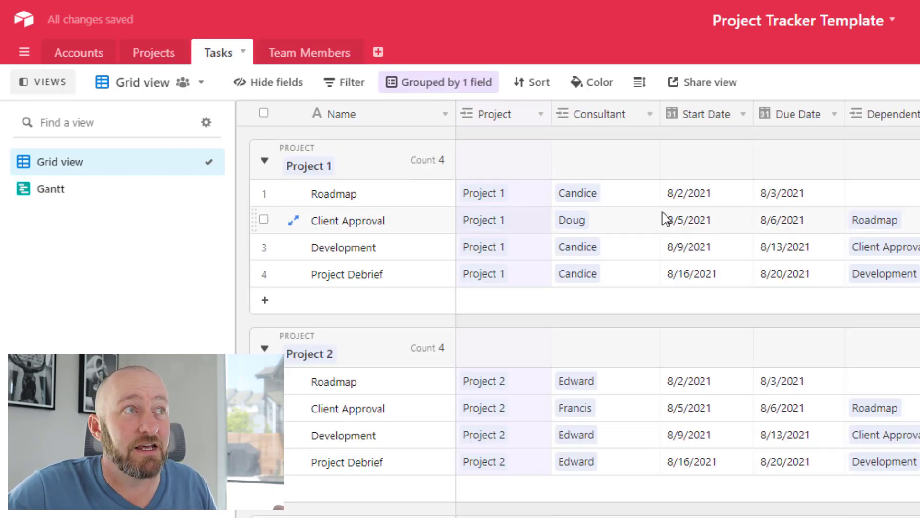
pyautogui.doubleClick(608, 117)
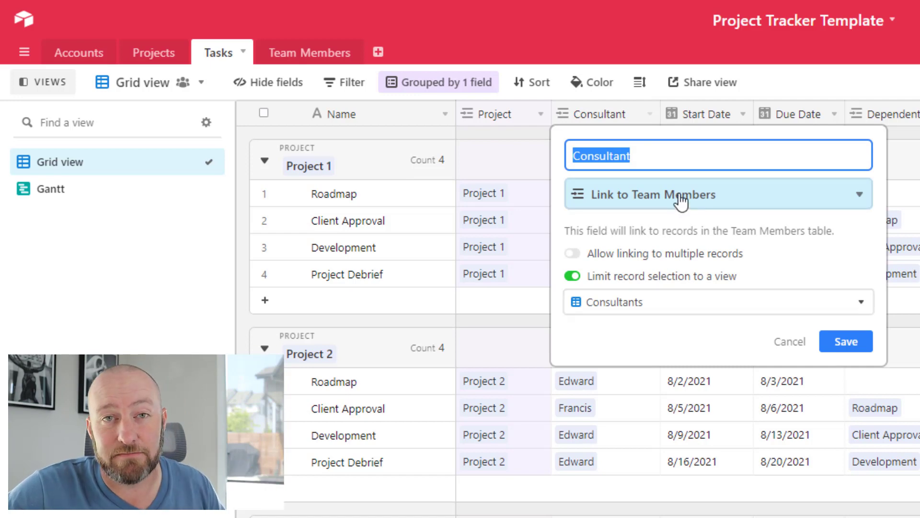
pyautogui.press('Escape')
# Remove the consultant from Project 2's Roadmap task and link the same consultant again from the filtered Consultants records
pyautogui.click(590, 382)
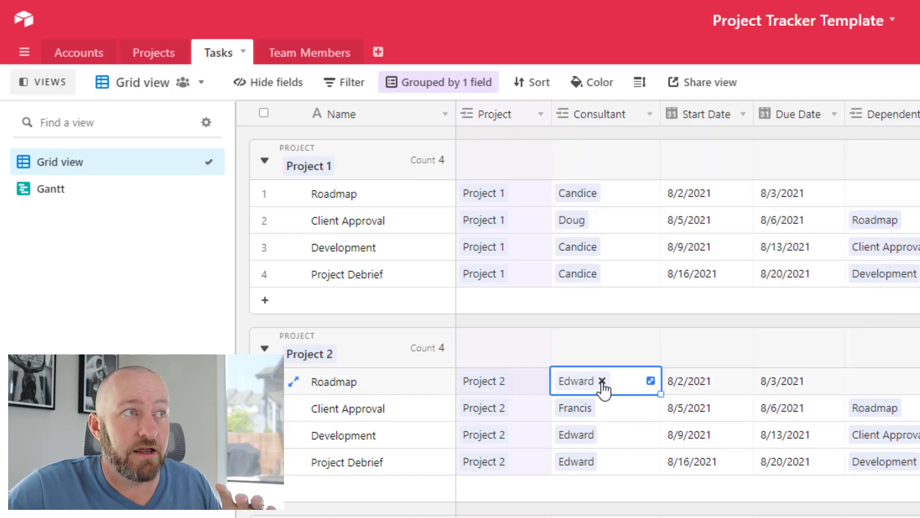
pyautogui.click(603, 384)
pyautogui.click(566, 381)
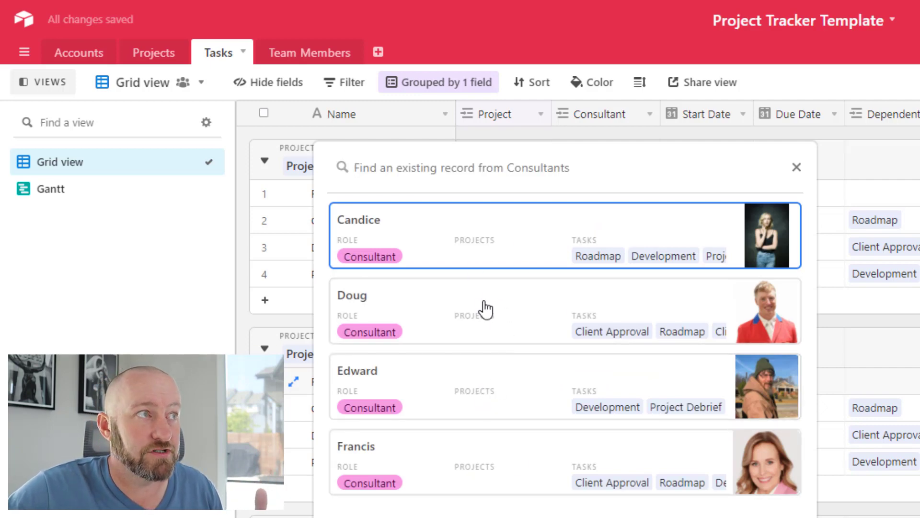
pyautogui.click(469, 400)
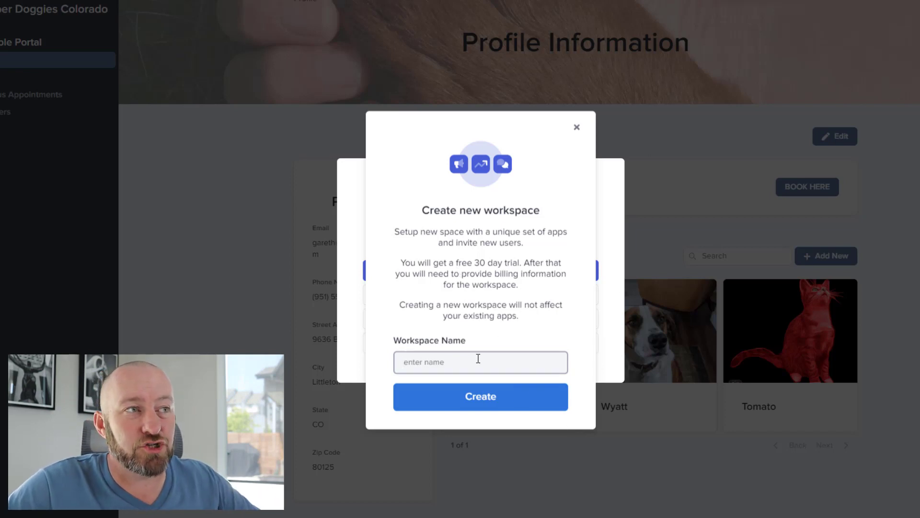
# Create a new Stacker workspace named Project Tracker Example
pyautogui.write('Pro')
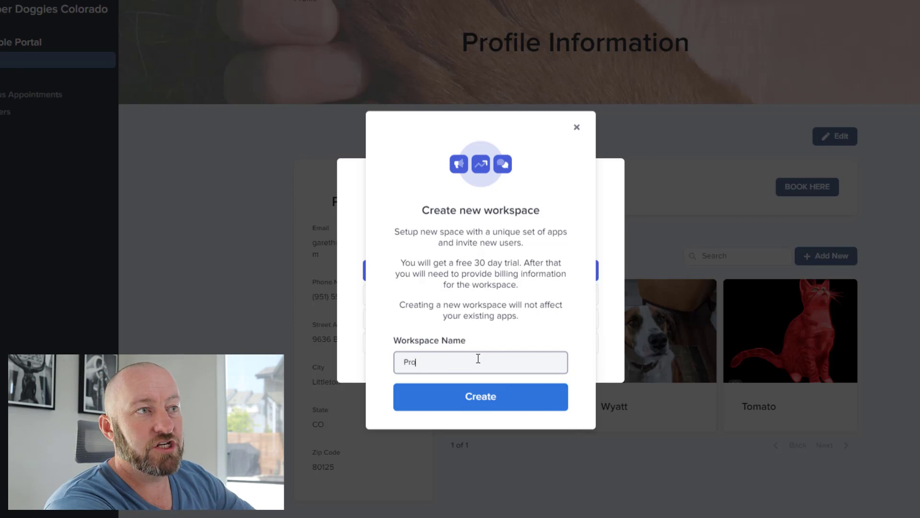
pyautogui.write('ject Tracker Example')
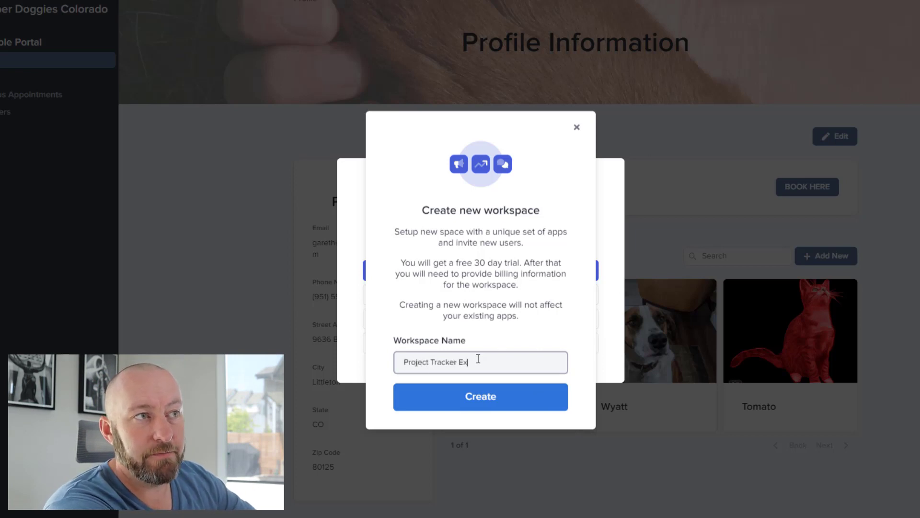
pyautogui.press('Return')
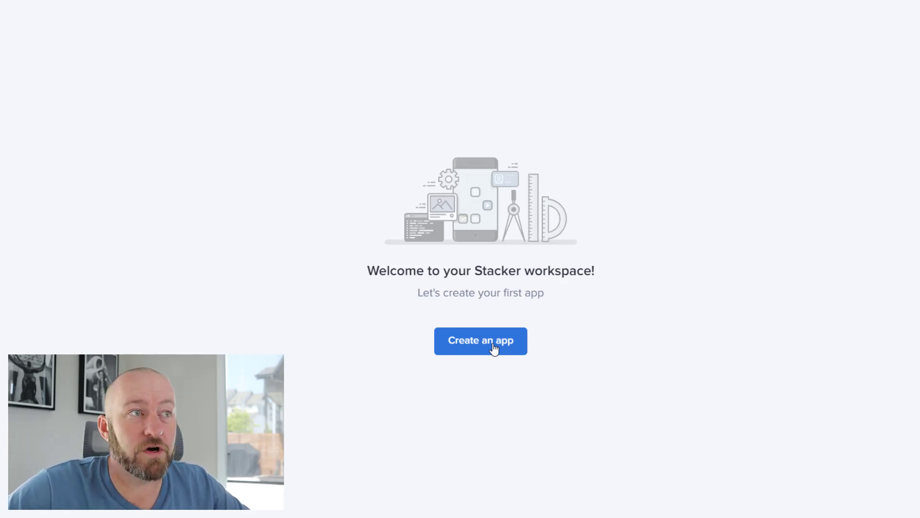
# Create a red app named Project Tracker, accessible to all users in the Project Tracker Example workspace
pyautogui.click(495, 349)
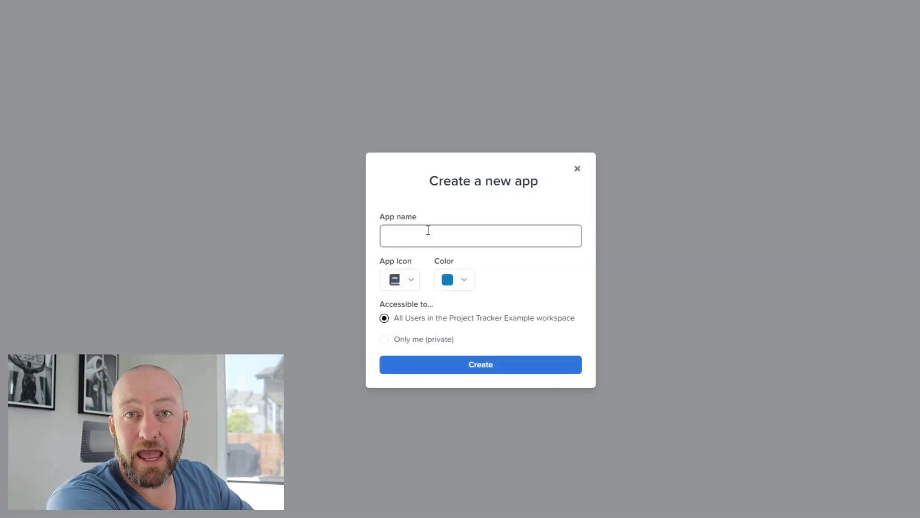
pyautogui.write('Project Tra')
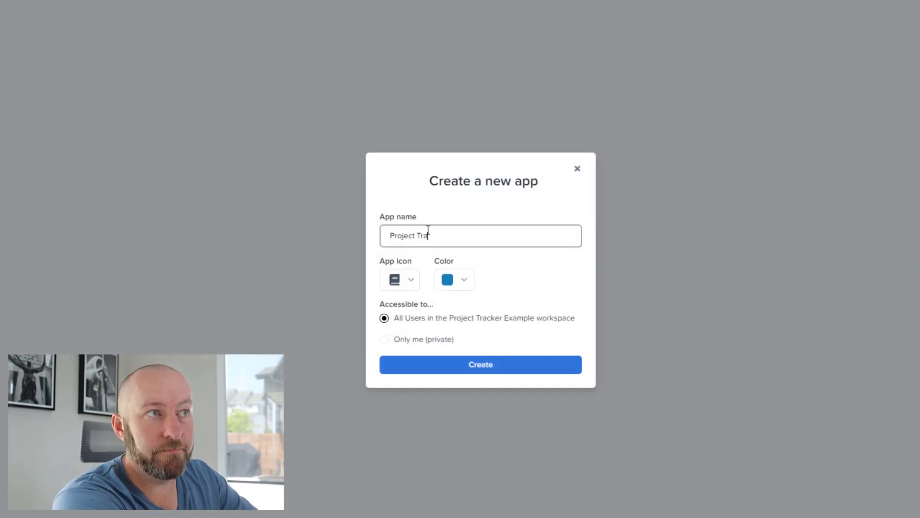
pyautogui.write('cker')
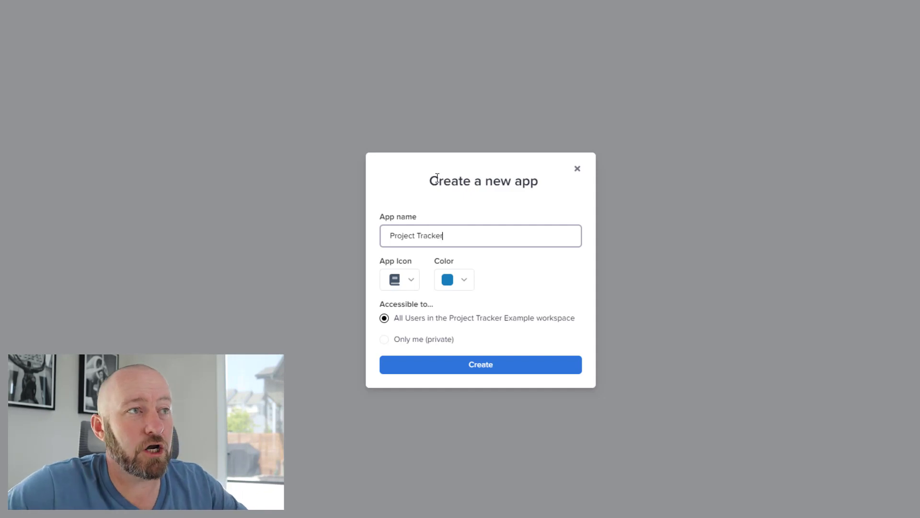
pyautogui.click(465, 283)
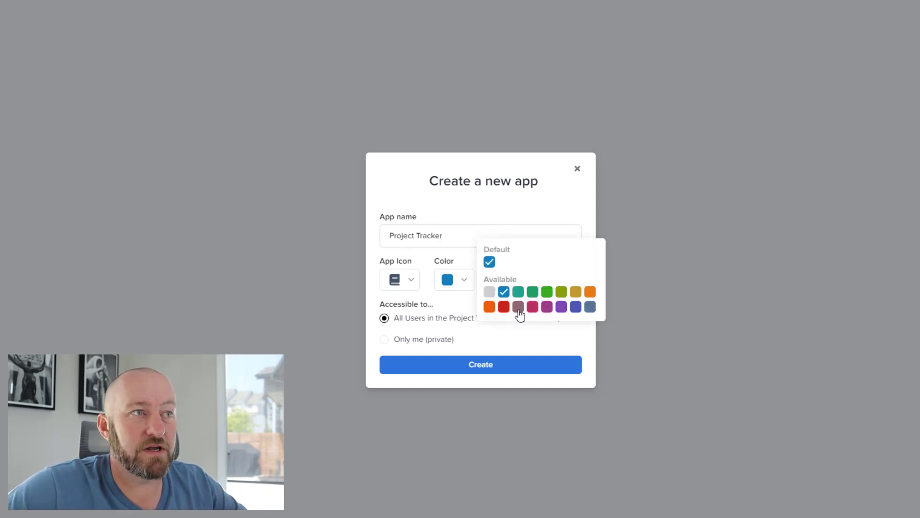
pyautogui.click(504, 308)
pyautogui.click(448, 321)
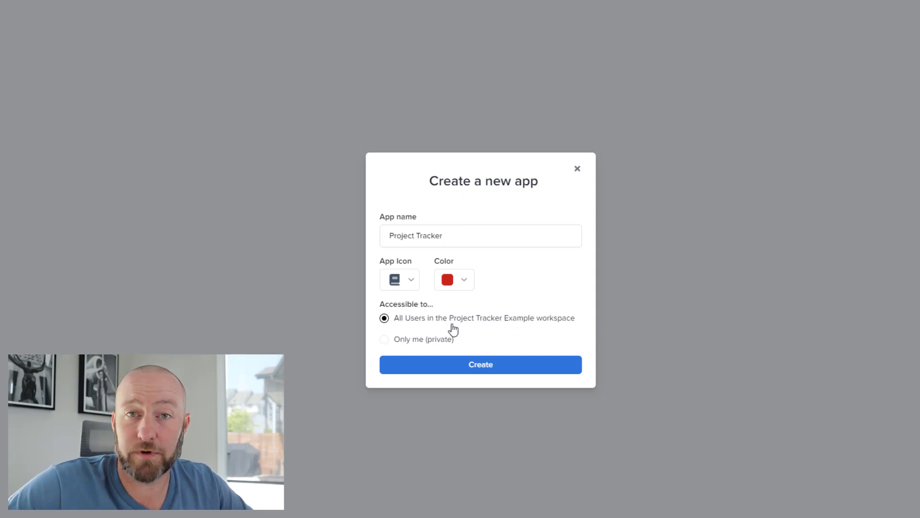
pyautogui.click(470, 370)
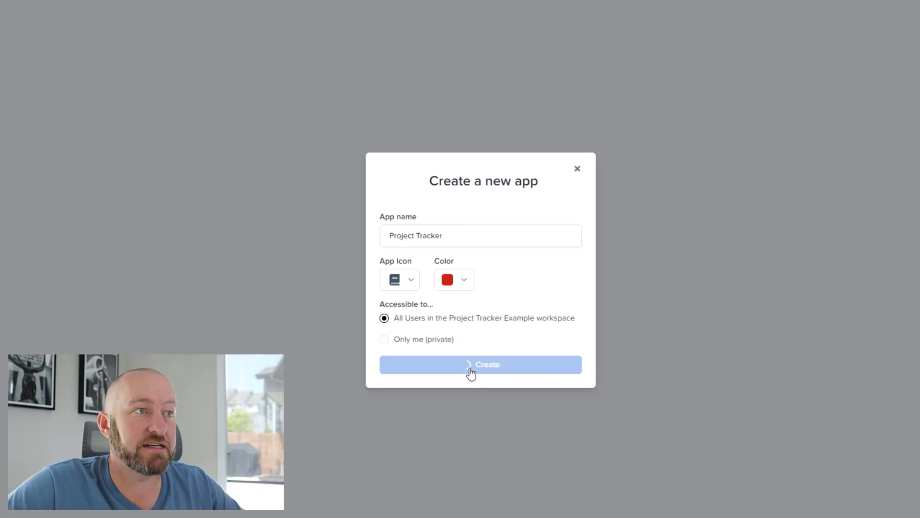
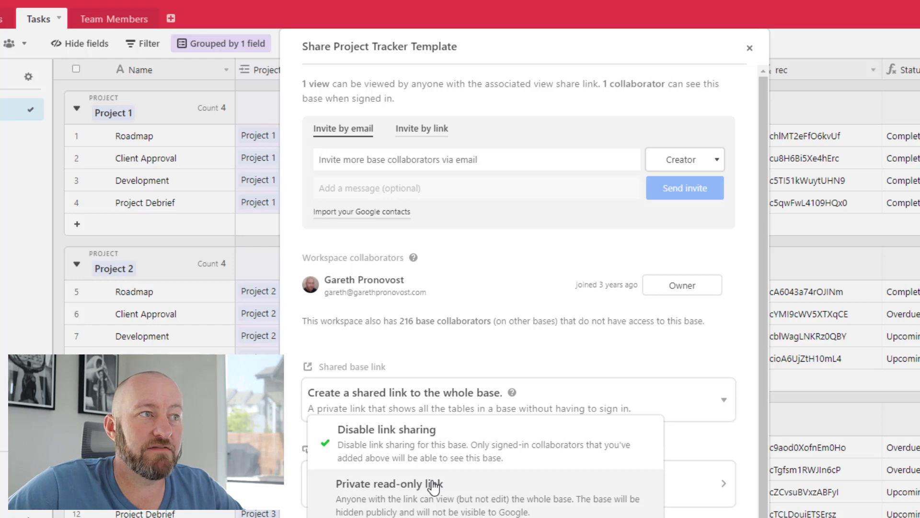
# Create a private read-only shared link to the whole Project Tracker Template base and copy it
pyautogui.click(433, 488)
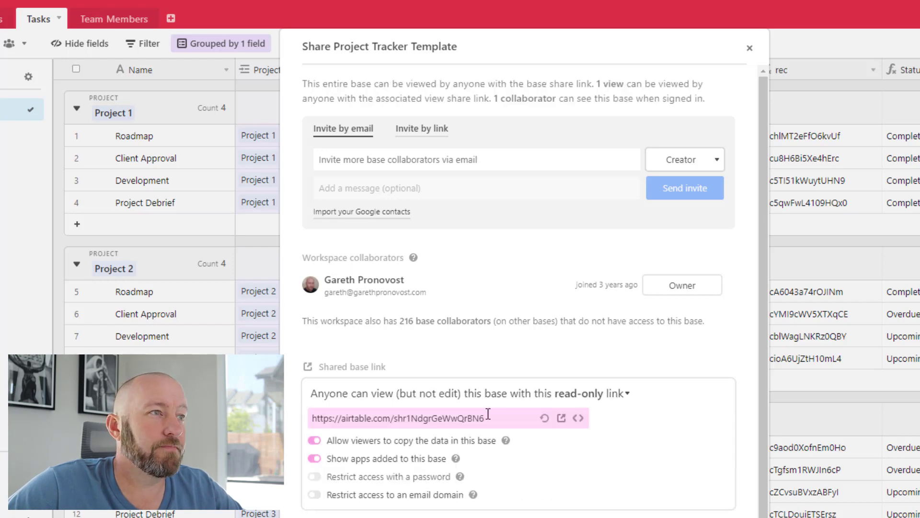
pyautogui.click(412, 419)
pyautogui.hotkey('ctrl', 'c')
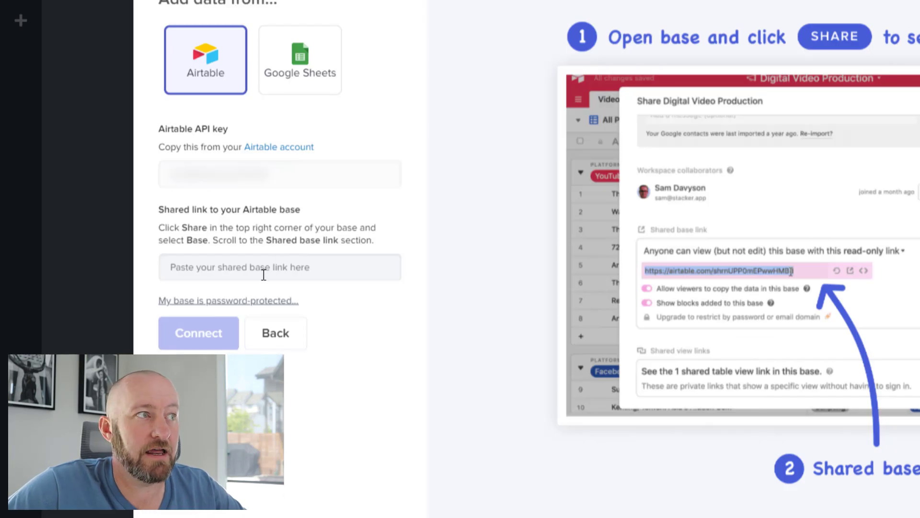
# Connect the Stacker app to Airtable using the copied shared base link and finish the table import
pyautogui.click(264, 275)
pyautogui.hotkey('ctrl', 'v')
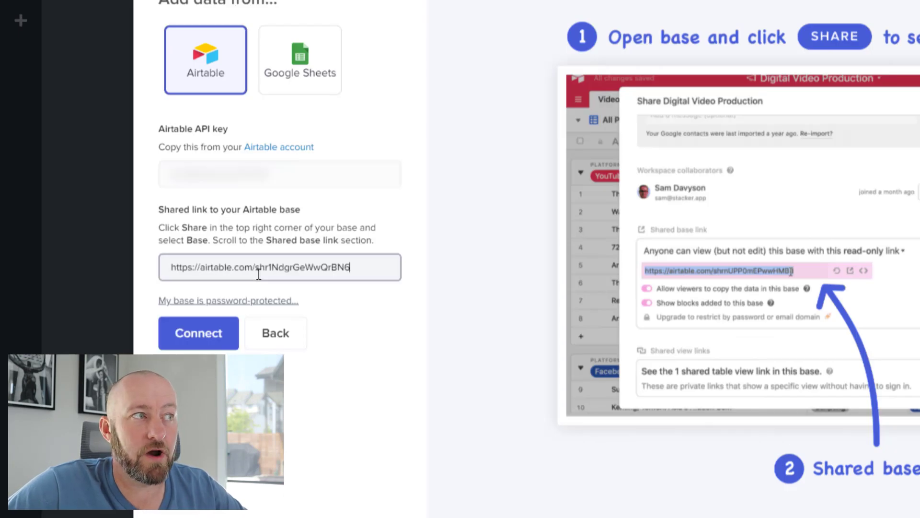
pyautogui.click(206, 342)
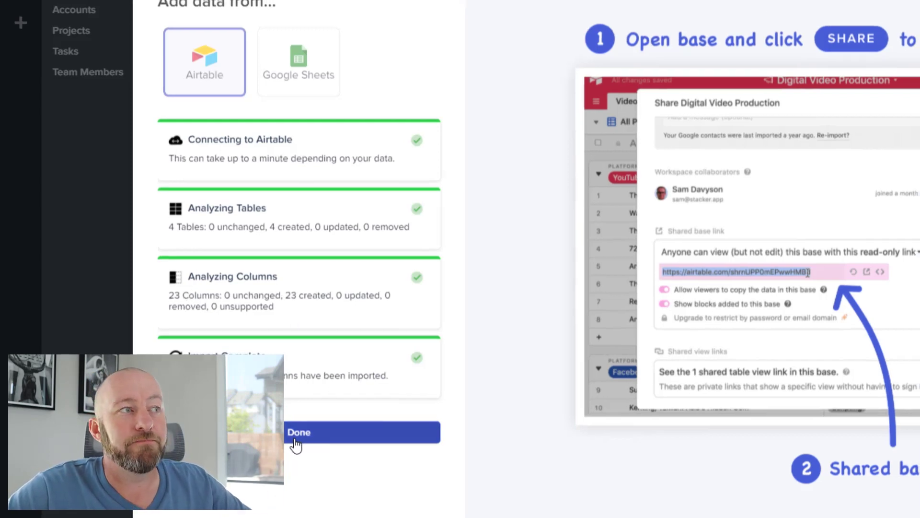
pyautogui.click(297, 445)
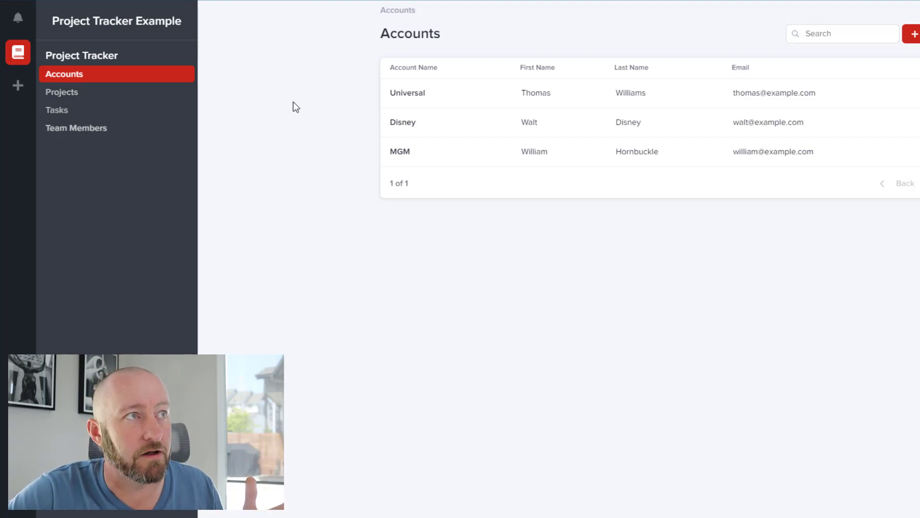
# Open the Universal account record and look over the Accounts detail layout options
pyautogui.click(569, 97)
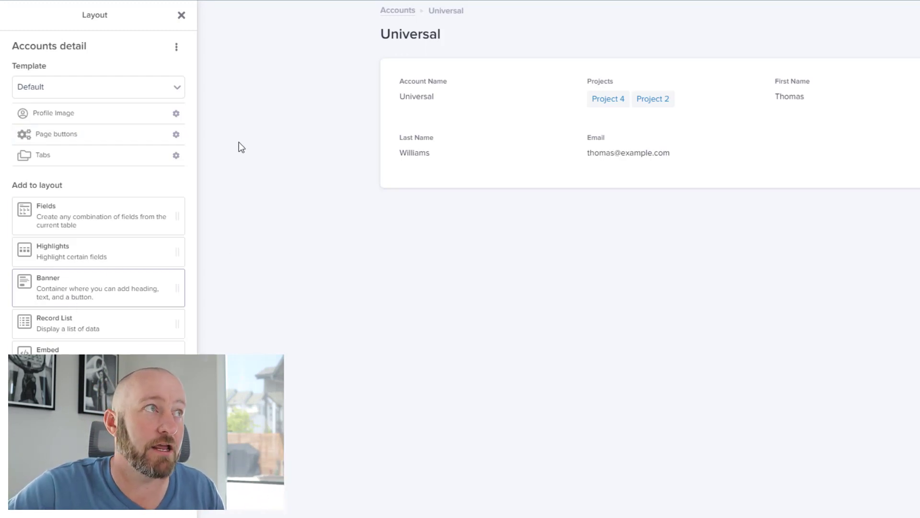
pyautogui.click(182, 17)
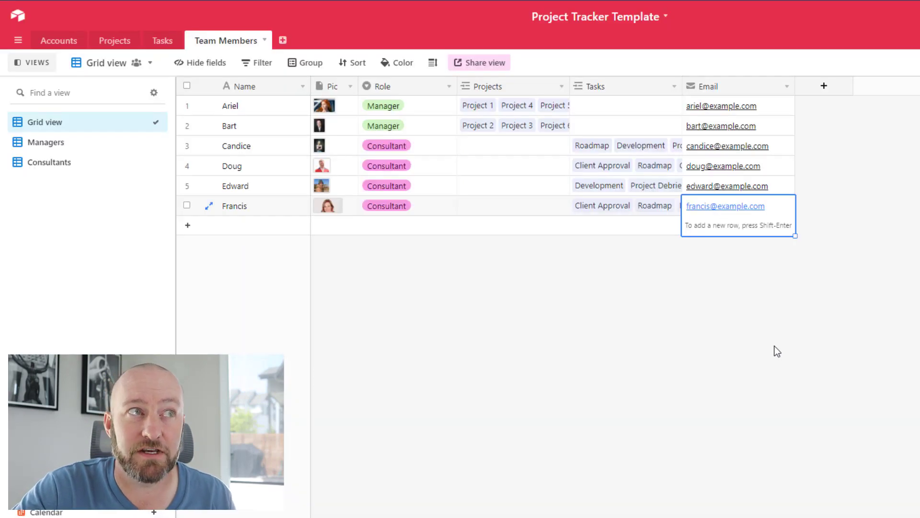
# Resync the Airtable schema in the Stacker app's data sources
pyautogui.click(777, 351)
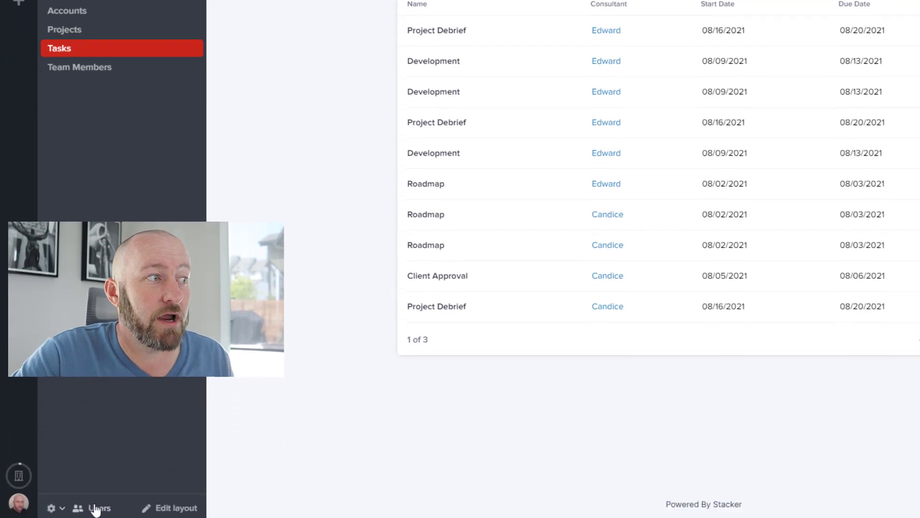
pyautogui.click(66, 502)
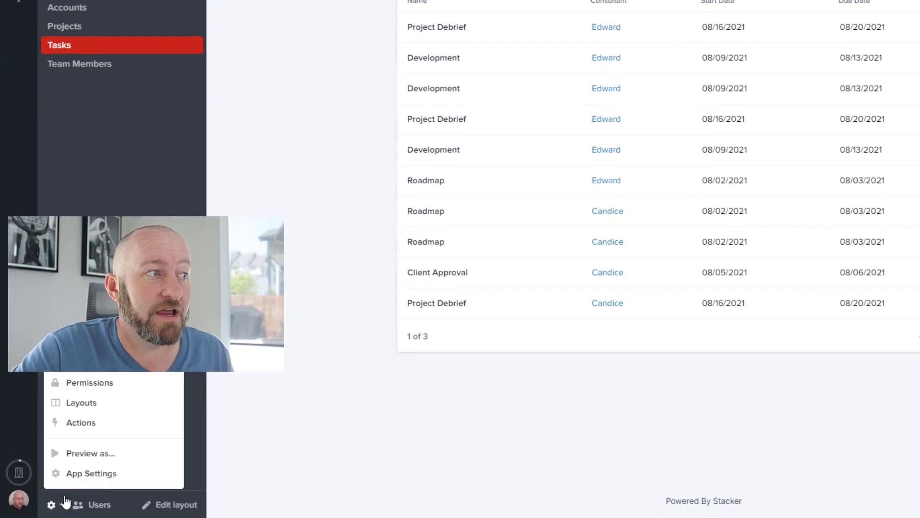
pyautogui.click(86, 475)
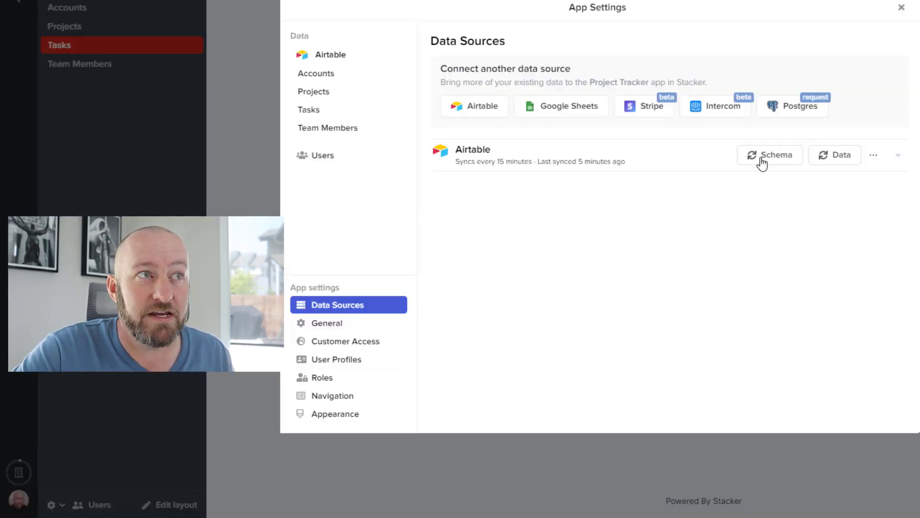
pyautogui.click(762, 162)
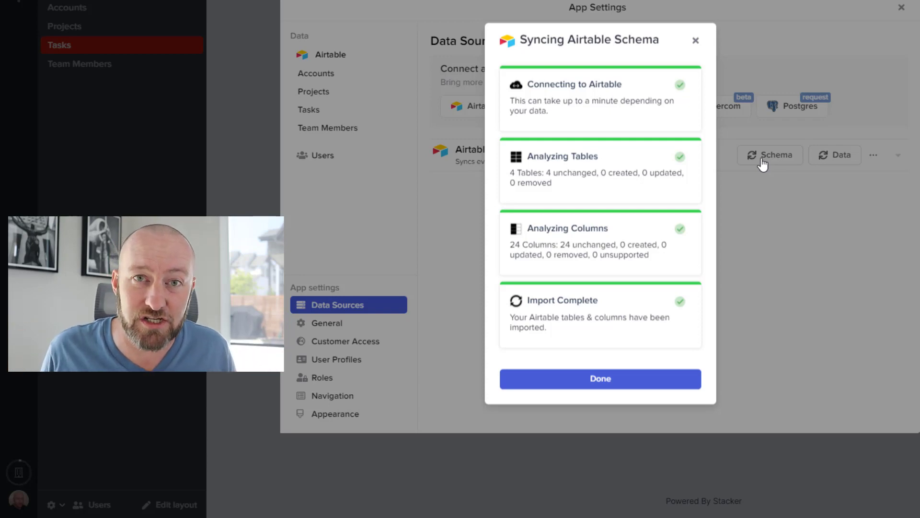
pyautogui.click(611, 381)
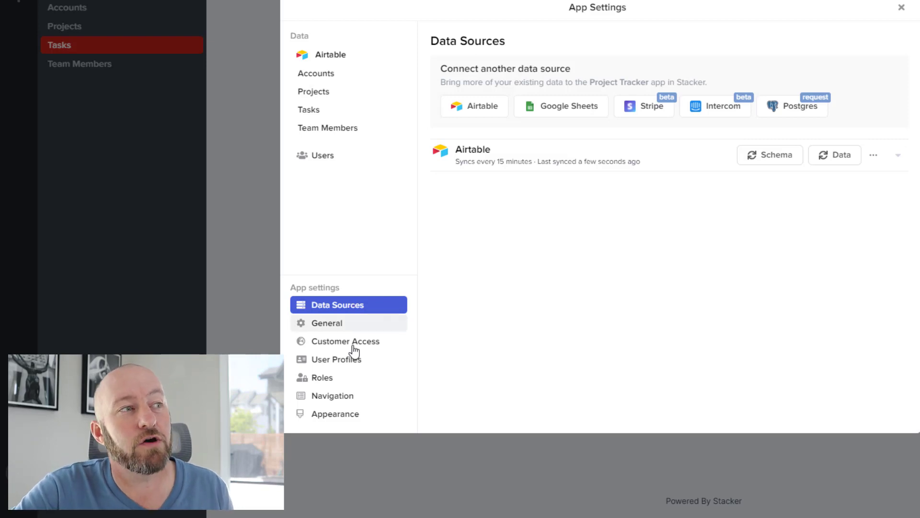
# Create a user profile on the Team Members table, matching the users' Email to the table's Email field
pyautogui.click(332, 367)
pyautogui.click(696, 274)
pyautogui.click(530, 189)
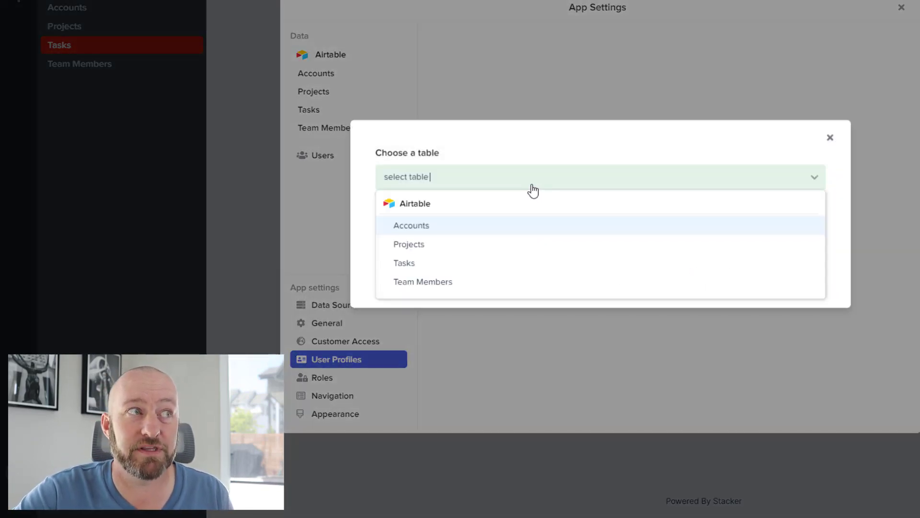
pyautogui.click(614, 238)
pyautogui.click(536, 184)
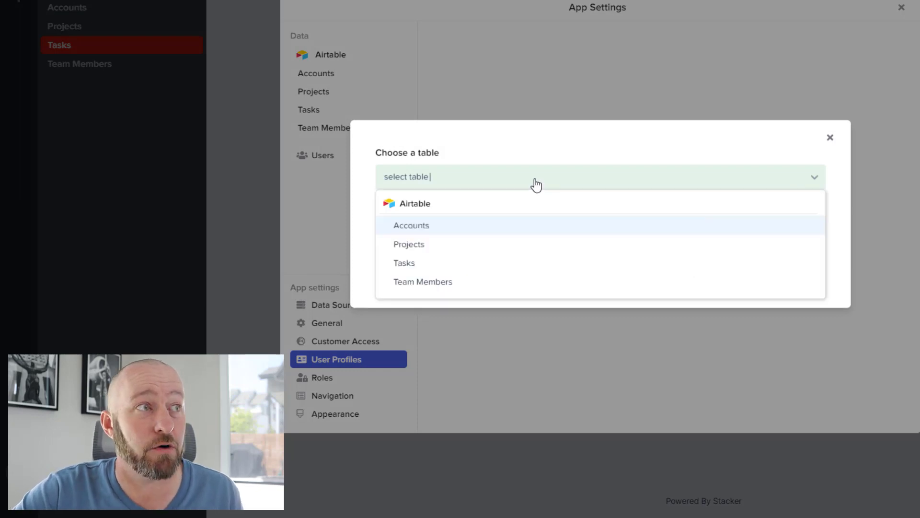
pyautogui.click(428, 287)
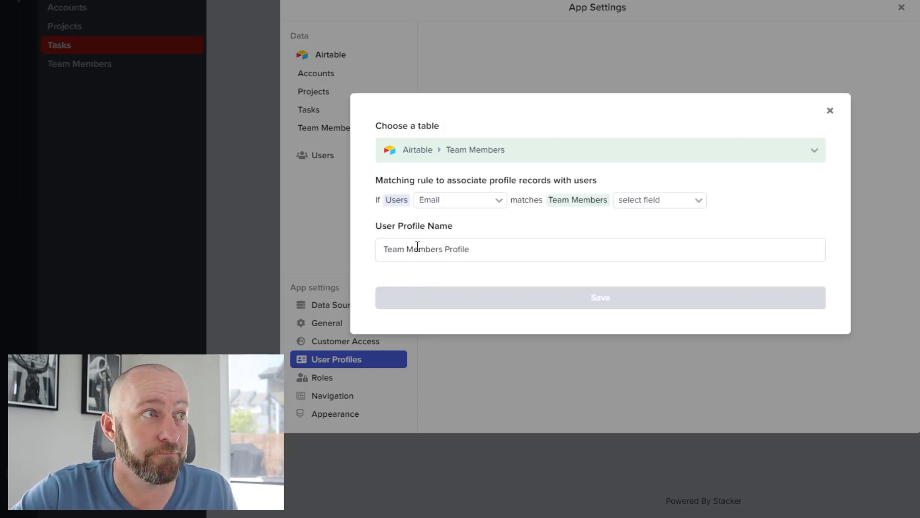
pyautogui.click(627, 203)
pyautogui.click(637, 232)
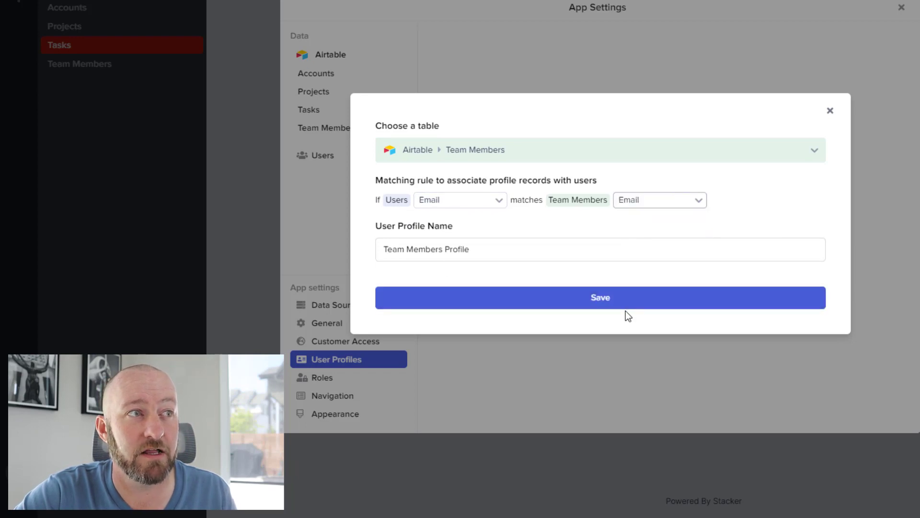
pyautogui.click(608, 304)
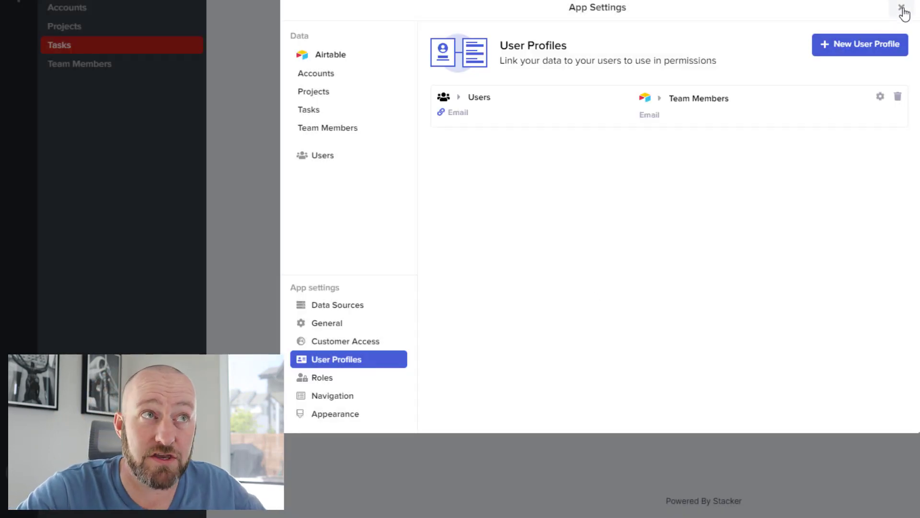
pyautogui.click(901, 9)
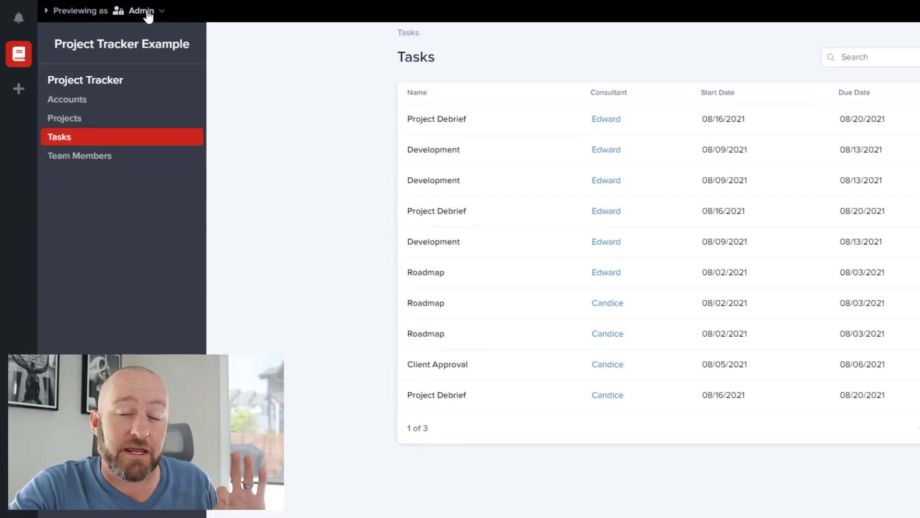
# Check which roles and users the app can be previewed as
pyautogui.click(147, 10)
pyautogui.scroll(-1, 119, 235)
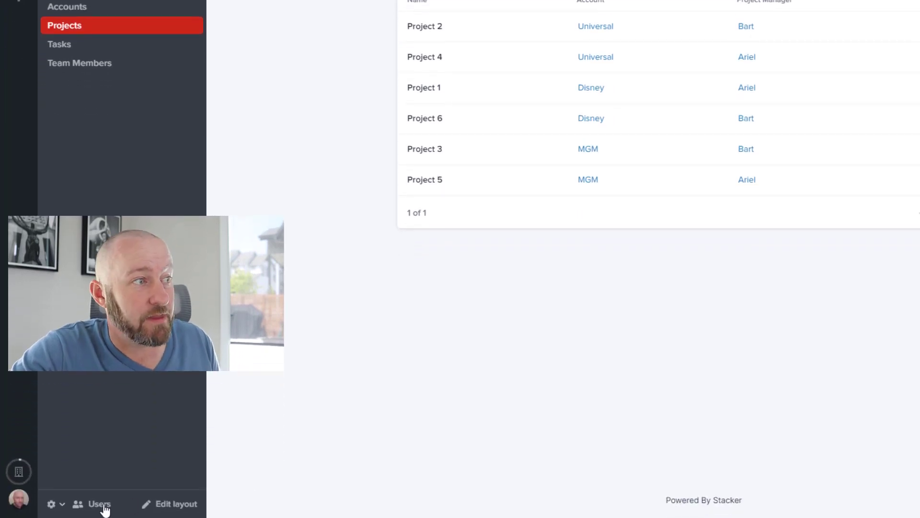
# Start a permission rule named abc on the Tasks table for the User role, with record access restricted by a condition
pyautogui.click(54, 504)
pyautogui.click(82, 473)
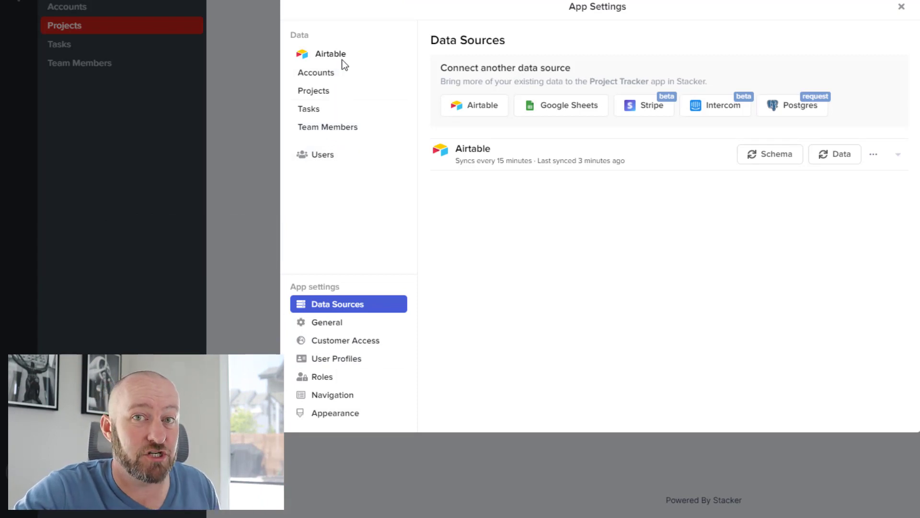
pyautogui.click(339, 110)
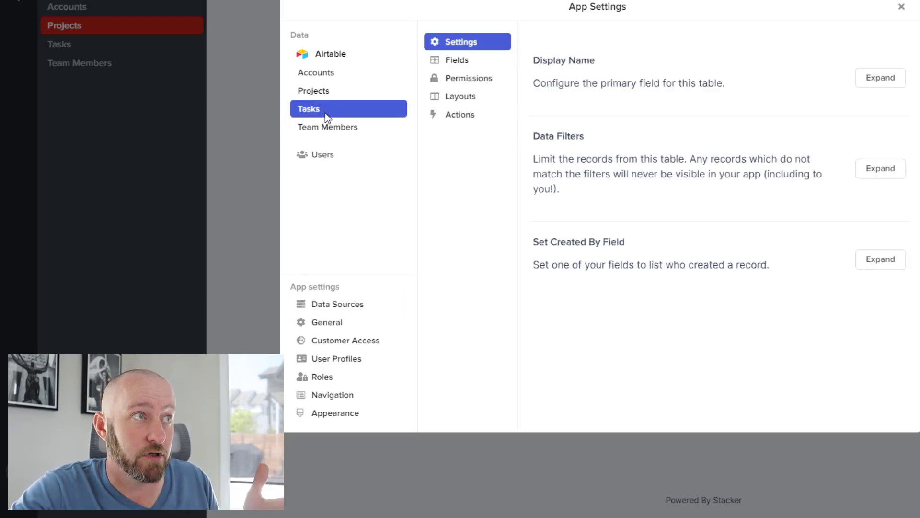
pyautogui.click(471, 82)
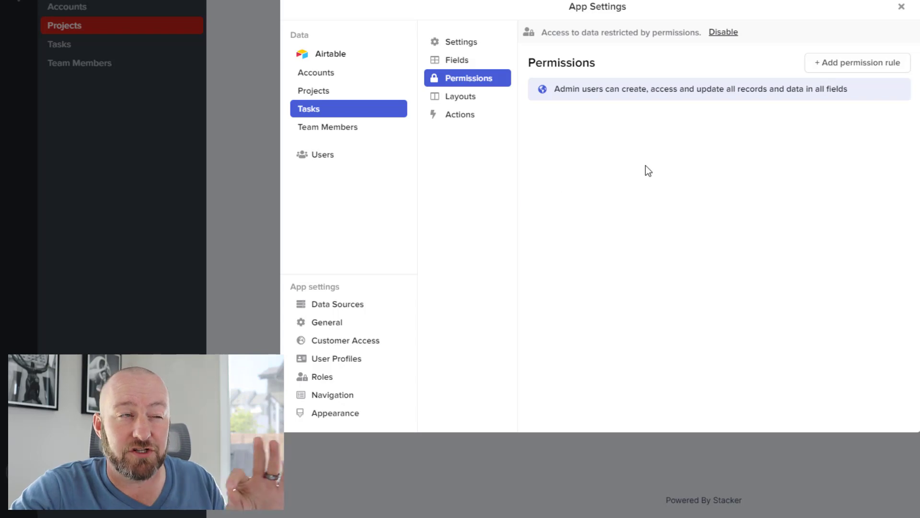
pyautogui.click(866, 72)
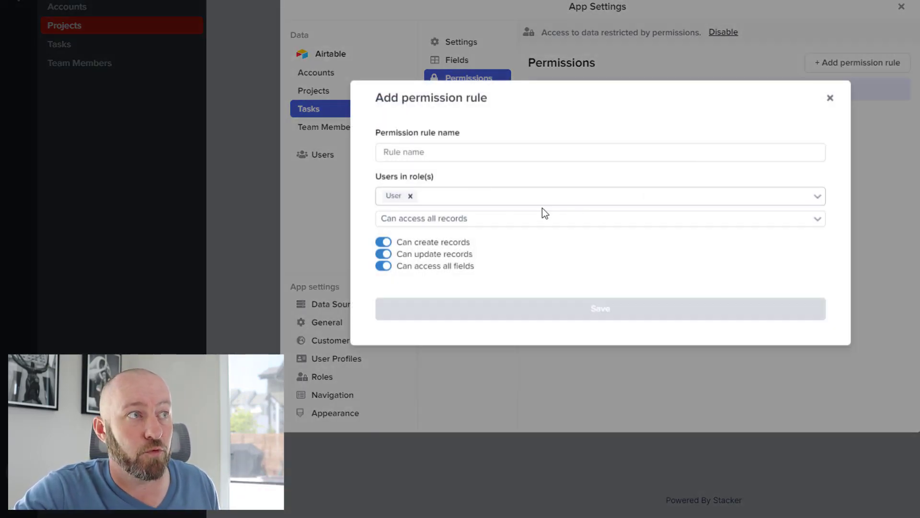
pyautogui.write('abc')
pyautogui.click(432, 221)
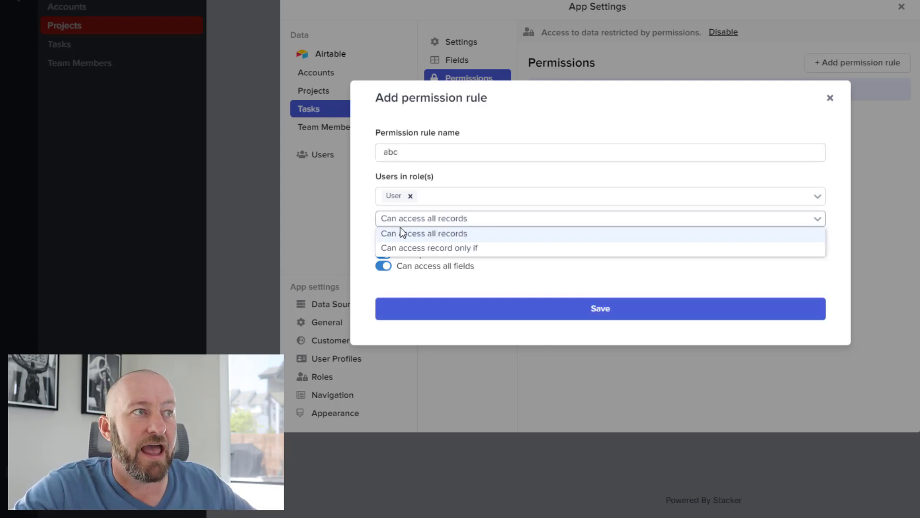
pyautogui.click(415, 250)
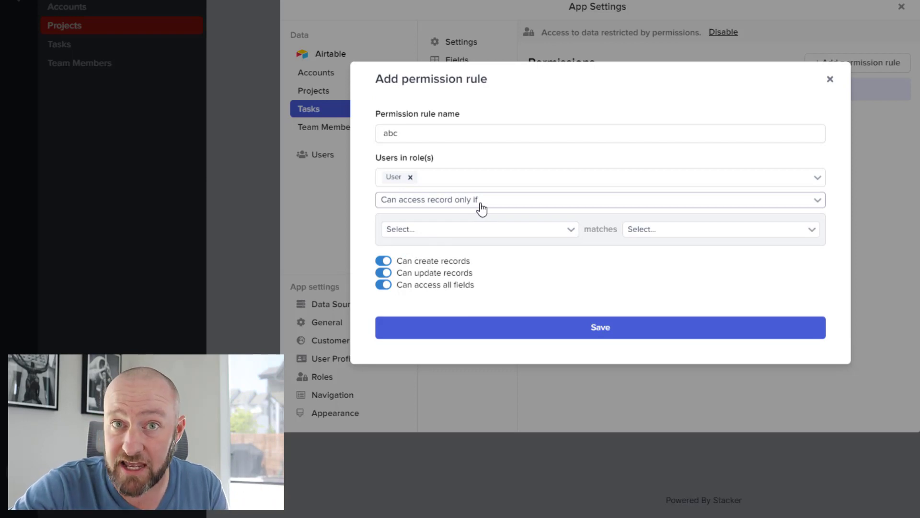
# Set the abc rule's condition to the record's Consultant matching Team Members Profile and save the rule
pyautogui.click(456, 234)
pyautogui.click(453, 271)
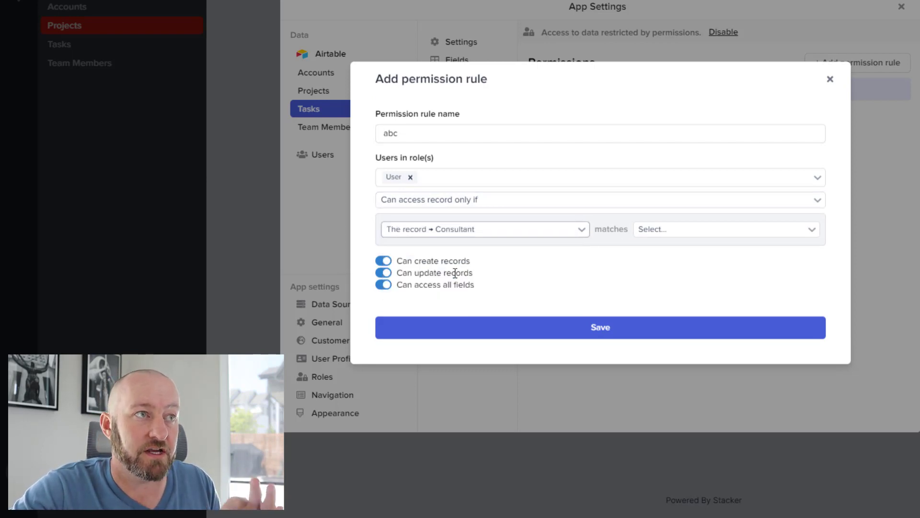
pyautogui.click(647, 235)
pyautogui.click(666, 246)
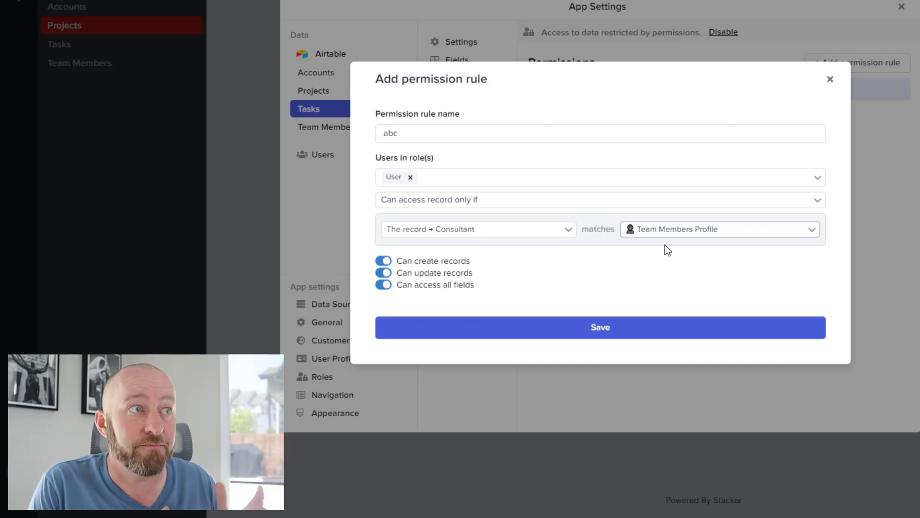
pyautogui.click(602, 333)
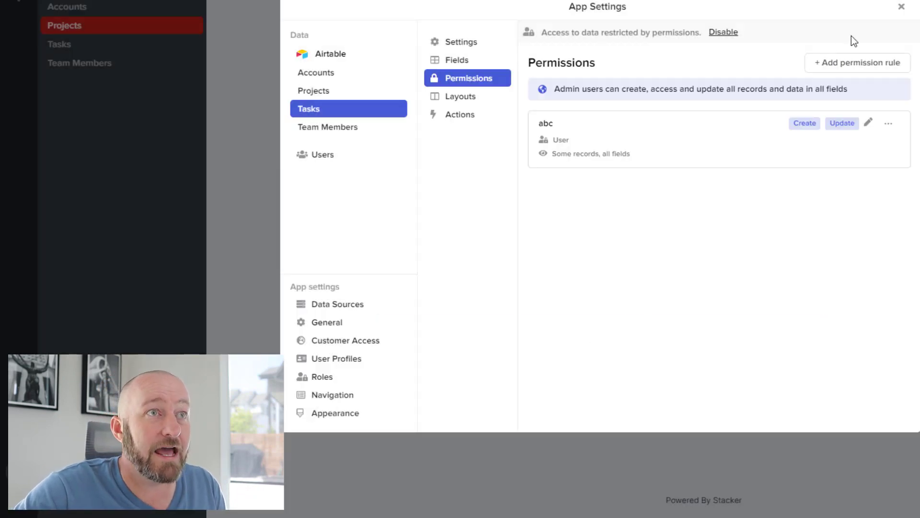
pyautogui.click(902, 7)
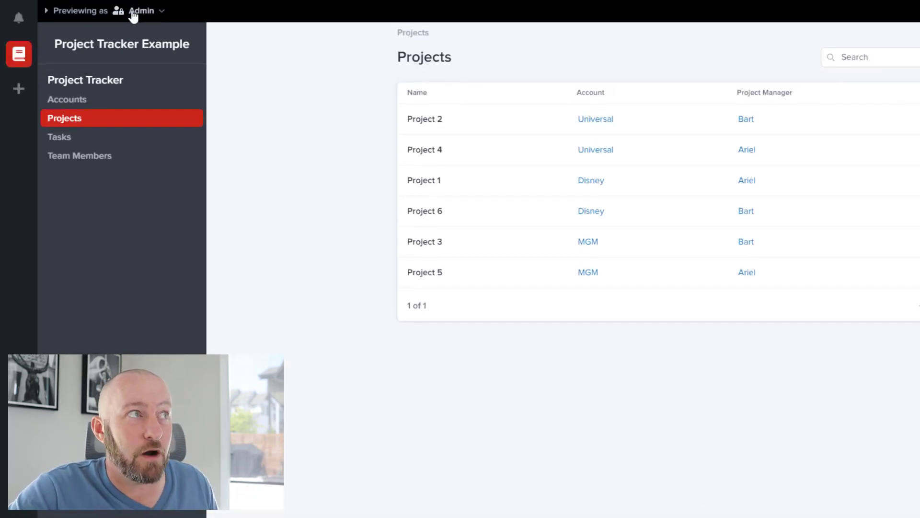
# Review the preview roles and users, then view the Tasks list as Admin
pyautogui.click(133, 17)
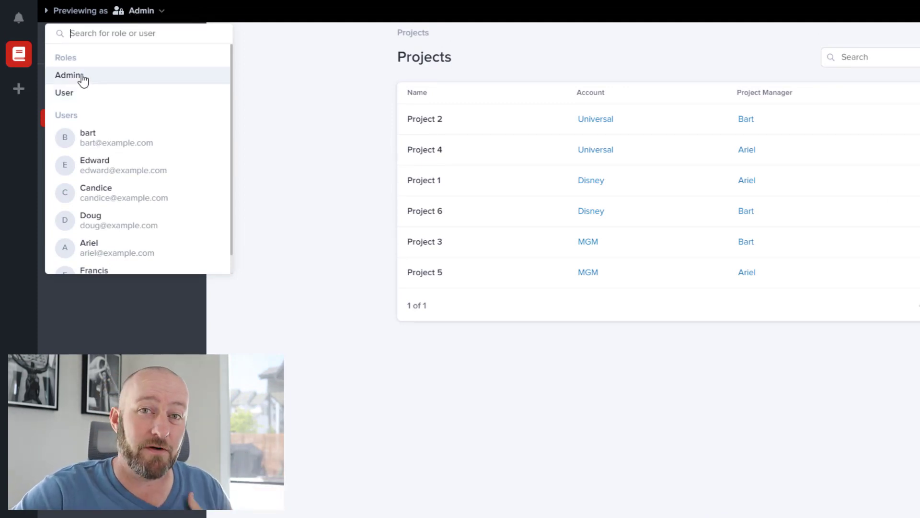
pyautogui.click(263, 126)
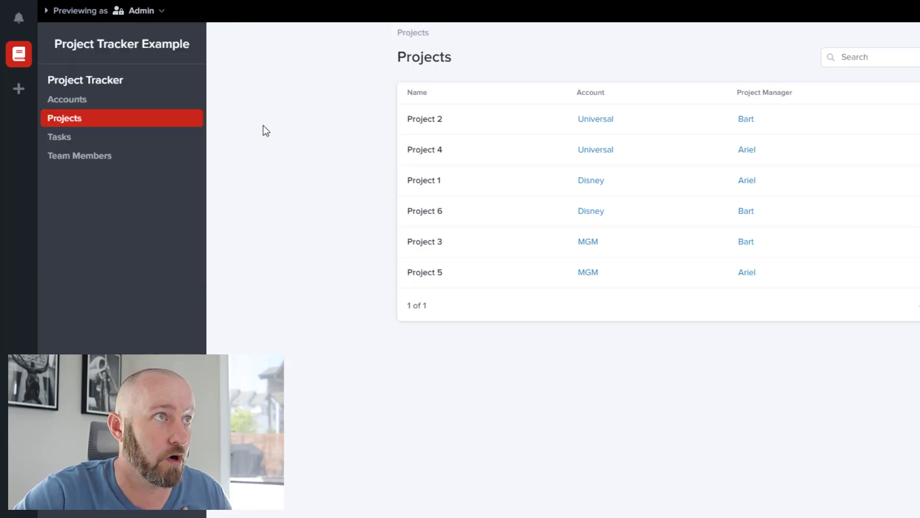
pyautogui.click(78, 140)
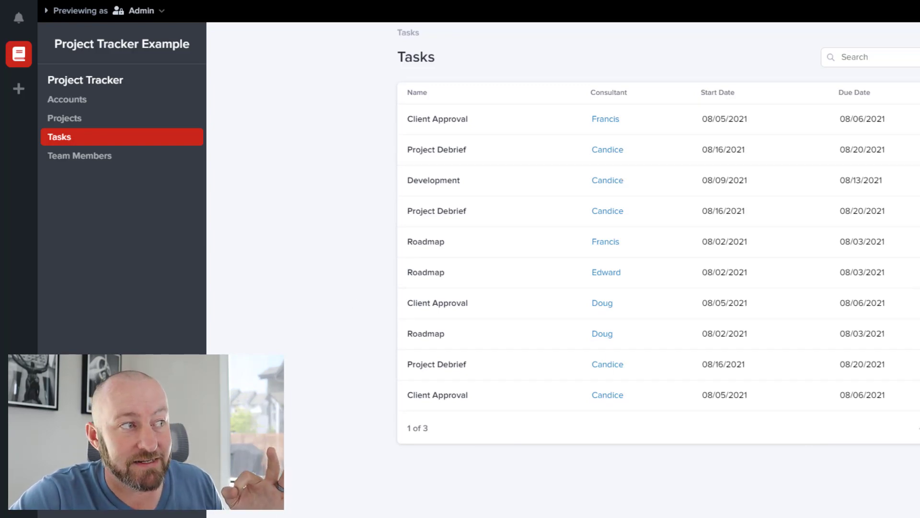
# Preview the Tasks list as one of the consultants and open a Client Approval task
pyautogui.click(144, 11)
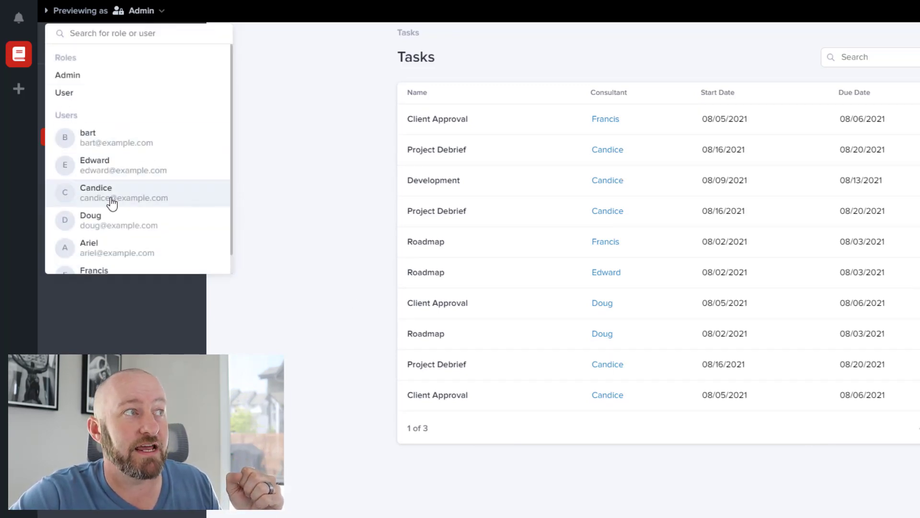
pyautogui.click(105, 221)
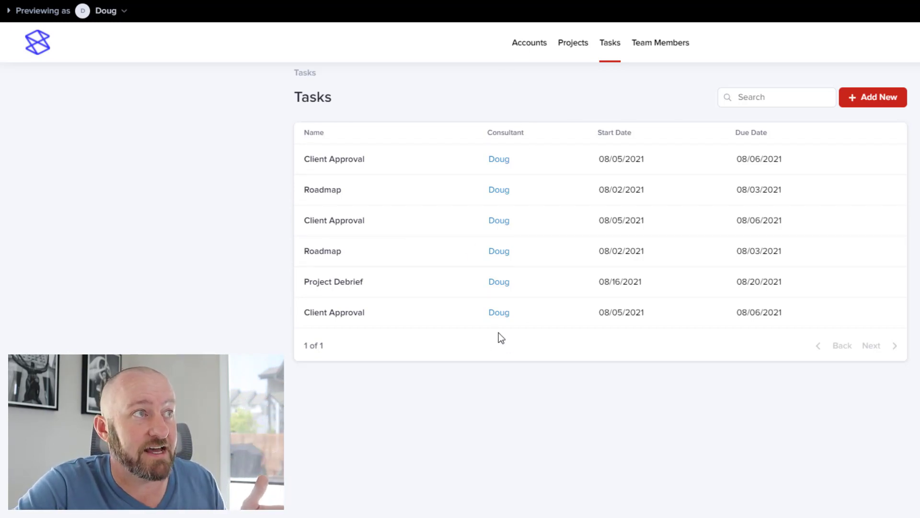
pyautogui.click(355, 221)
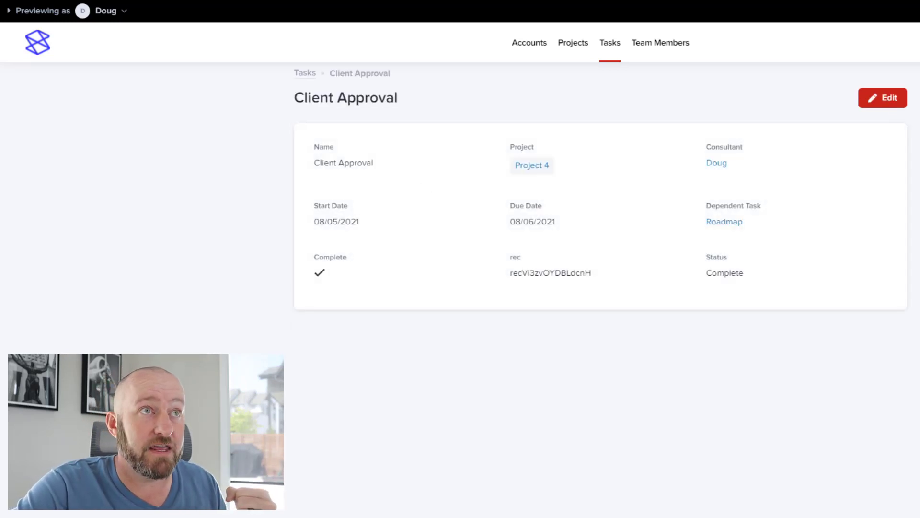
# Open the Client Approval task for editing, and preview the Tasks list as a different consultant
pyautogui.click(890, 100)
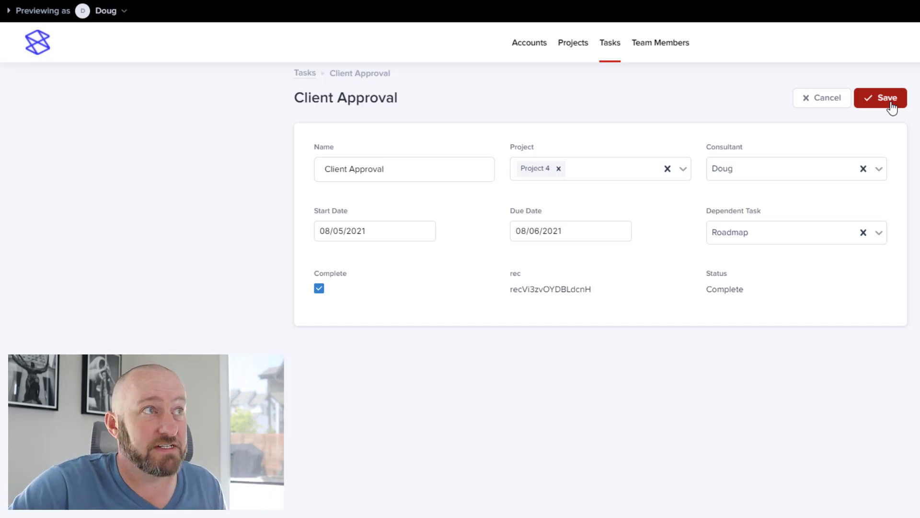
pyautogui.click(114, 13)
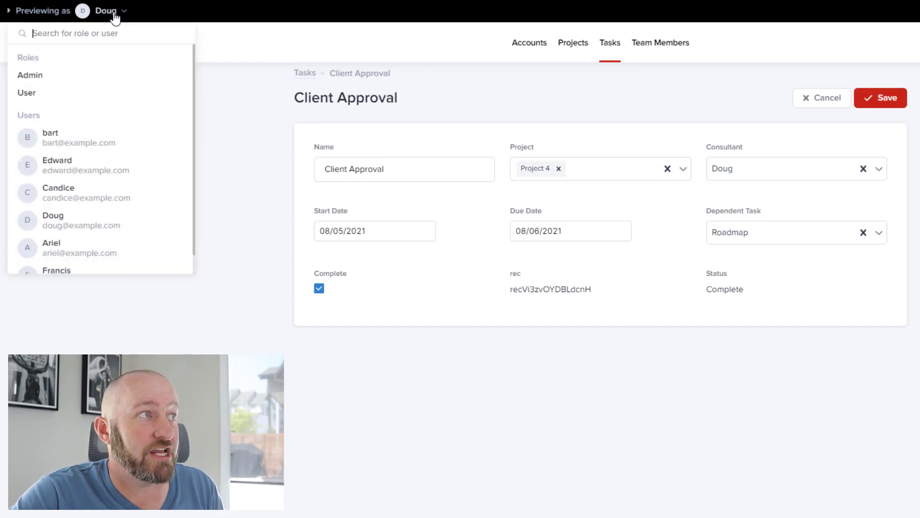
pyautogui.scroll(-1, 72, 216)
pyautogui.click(57, 263)
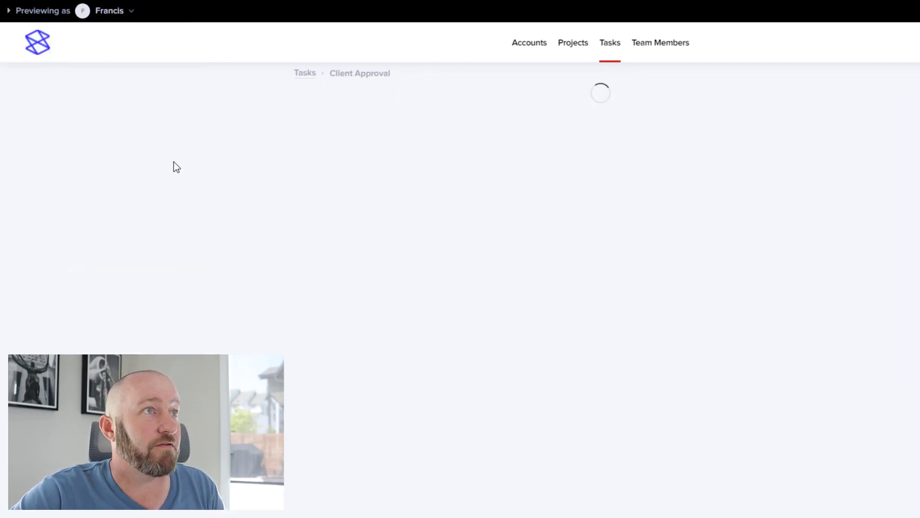
pyautogui.click(613, 47)
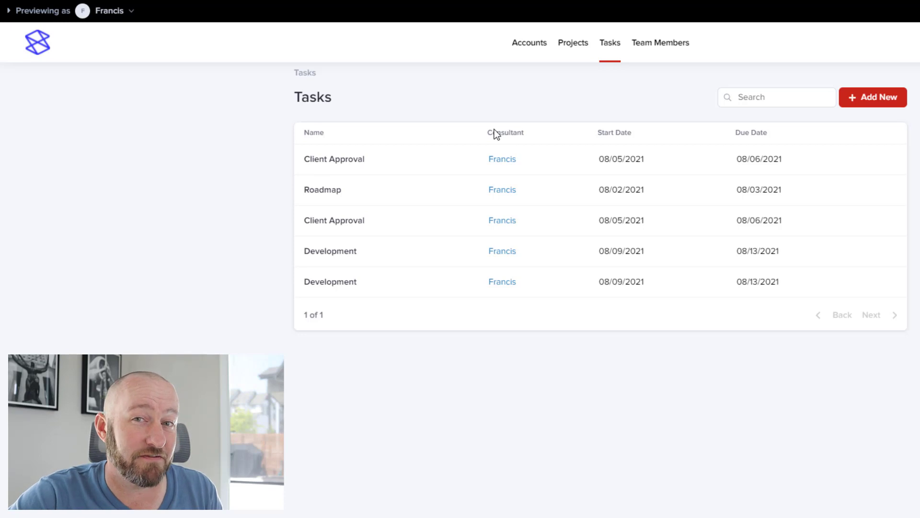
# Review the Projects and Team Members lists as the previewed consultant, and return to the Tasks list
pyautogui.click(574, 50)
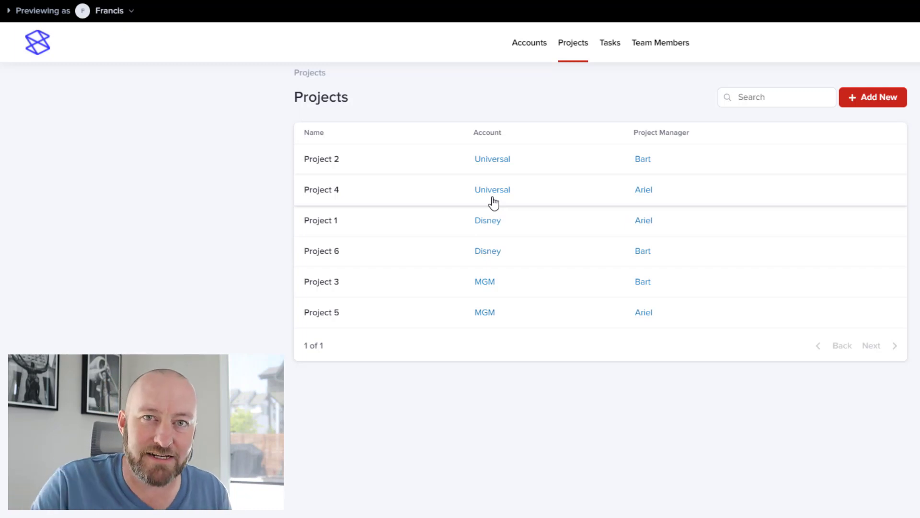
pyautogui.click(649, 45)
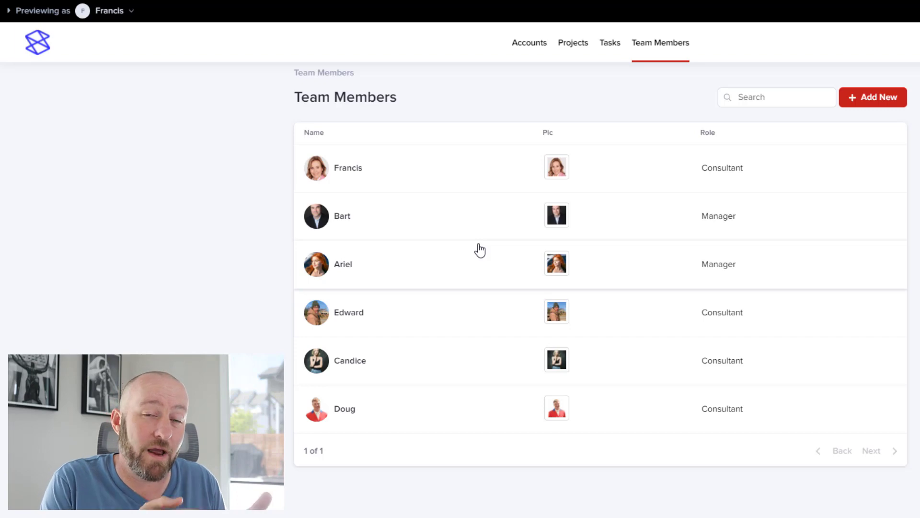
pyautogui.click(605, 45)
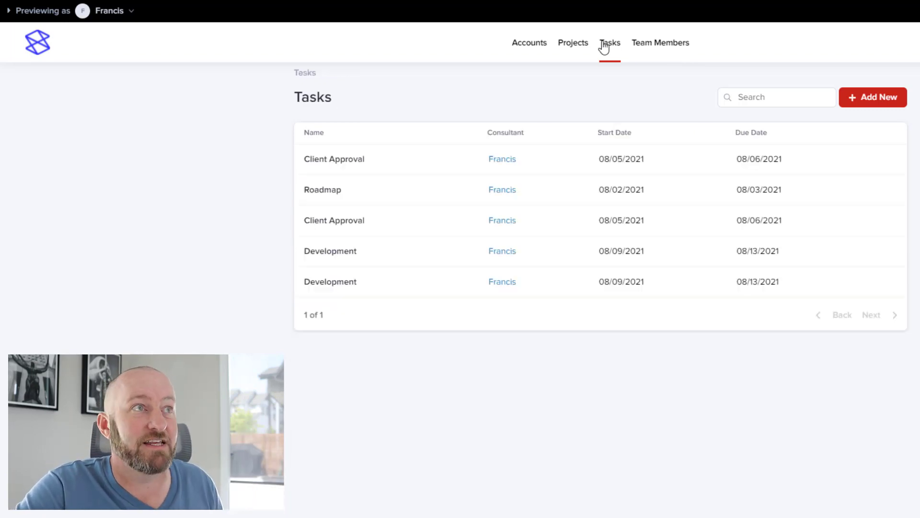
pyautogui.click(391, 169)
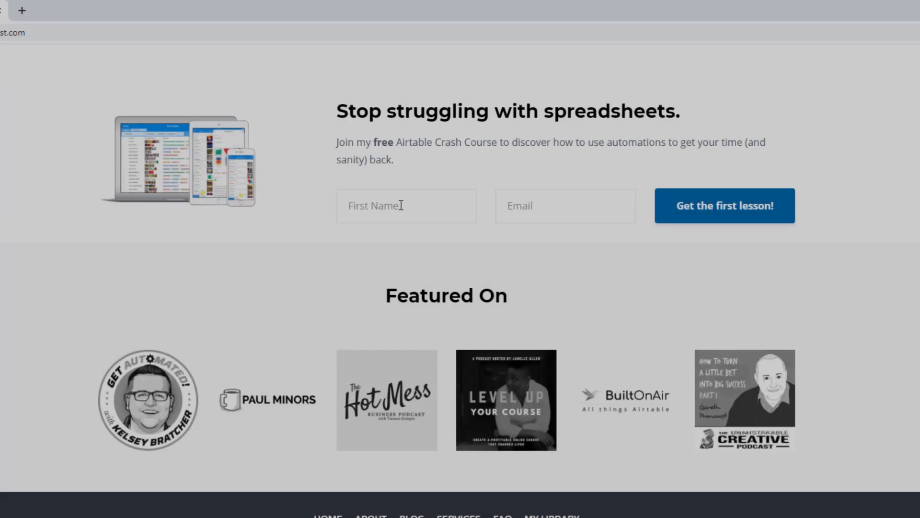
# On the GAP Consulting website, fill in the first name and e-mail in the free Airtable Crash Course sign-up form
pyautogui.click(402, 205)
pyautogui.write('Gareth')
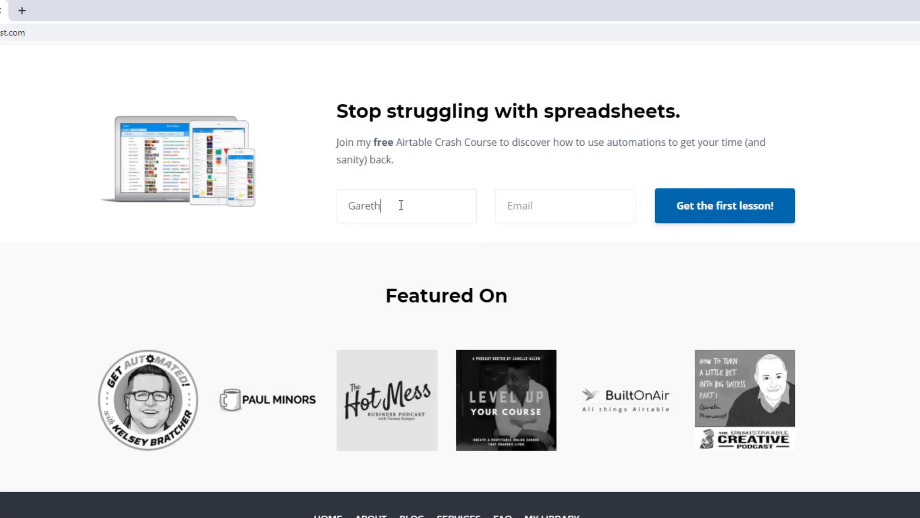
pyautogui.write('garet')
pyautogui.press('Down')
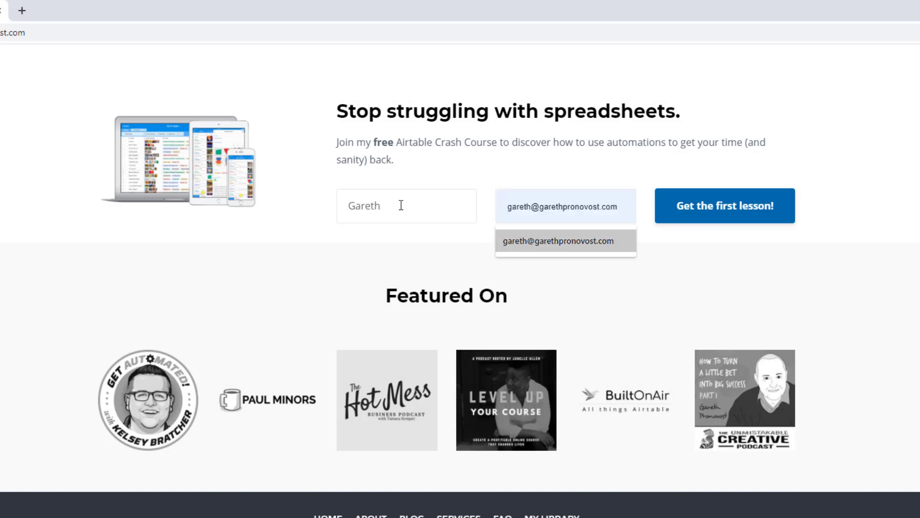
pyautogui.press('Return')
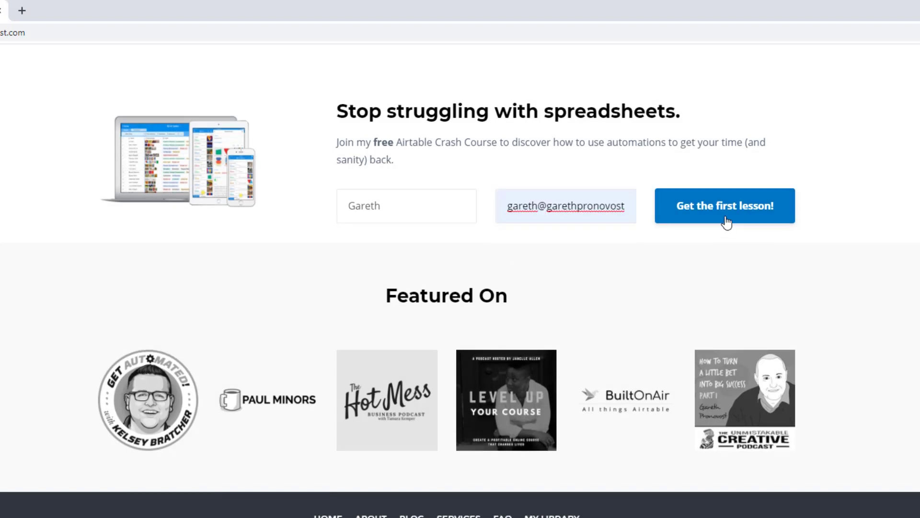
# Open the website's Services page and view the Airtable consulting support options
pyautogui.scroll(20, 727, 222)
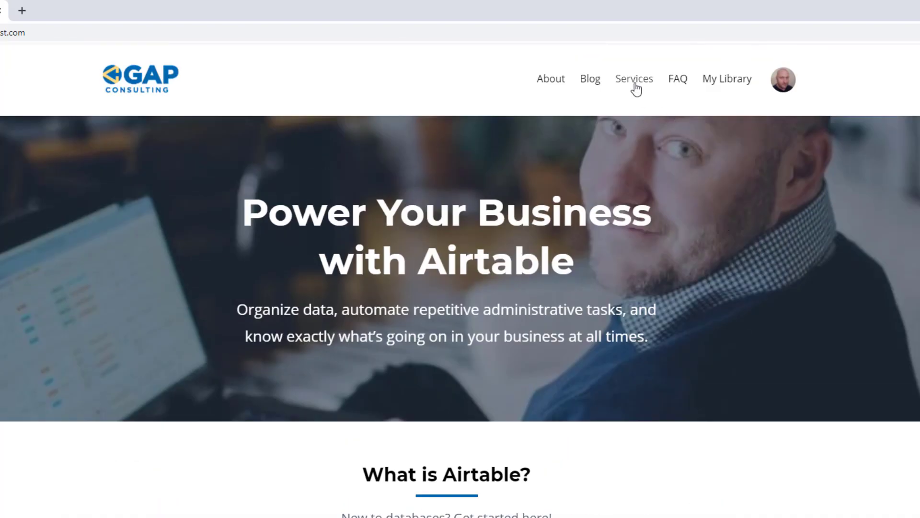
pyautogui.click(635, 80)
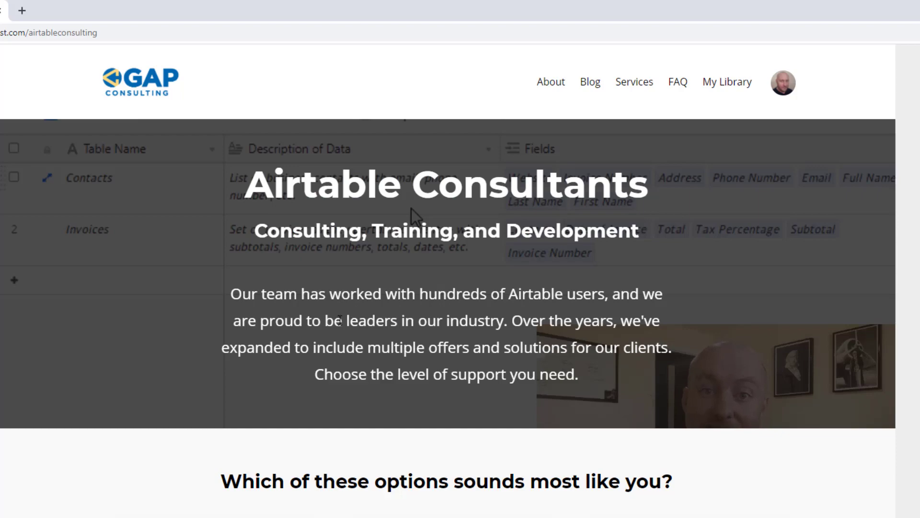
pyautogui.scroll(-9, 412, 208)
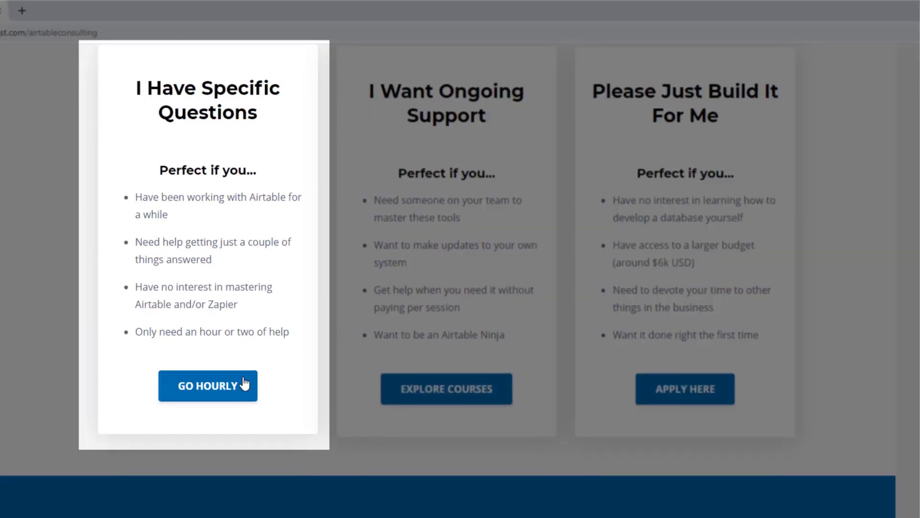